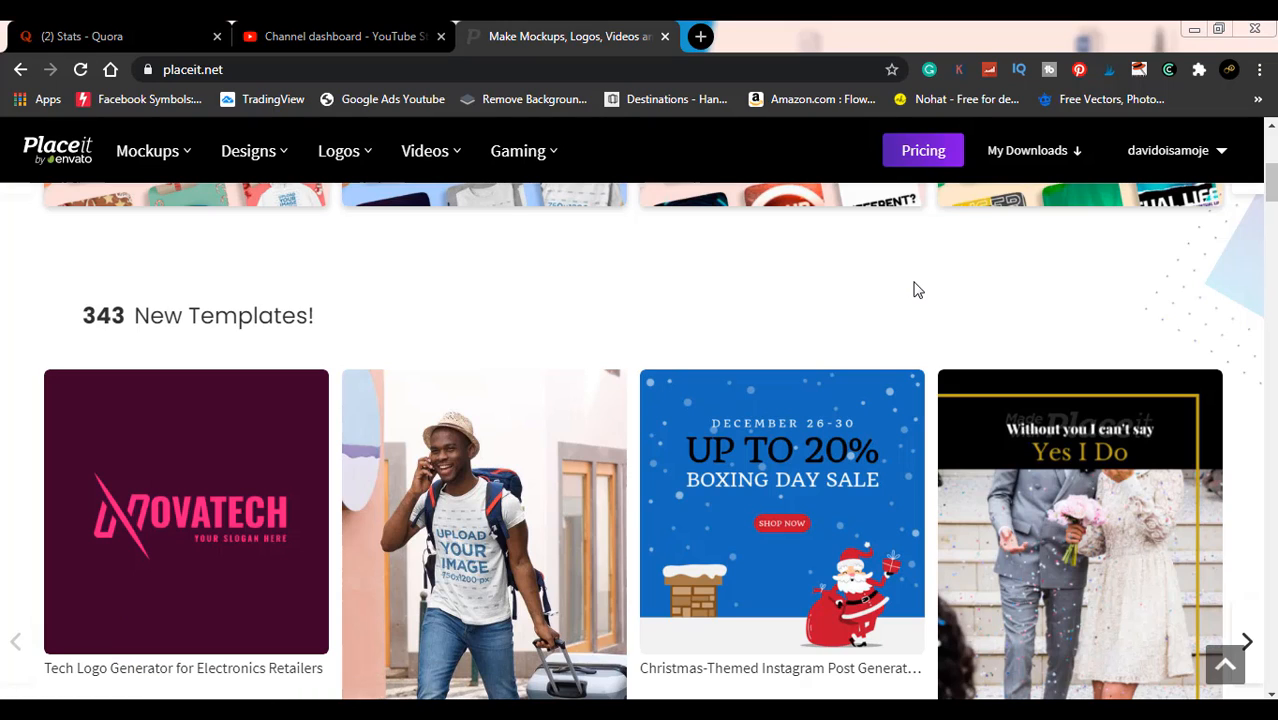
Step: Open the T-Shirt Designs template category and sort the templates by Newest
mouse_move(470, 600)
mouse_move(279, 151)
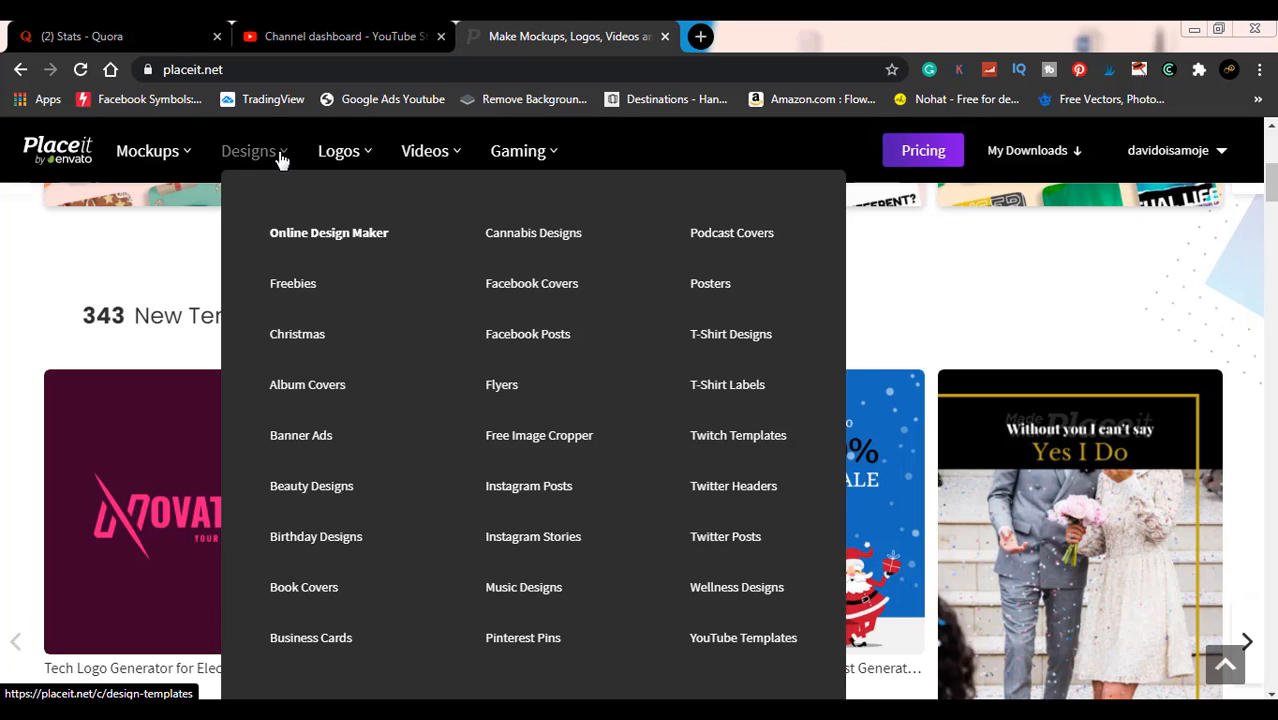
left_click(731, 340)
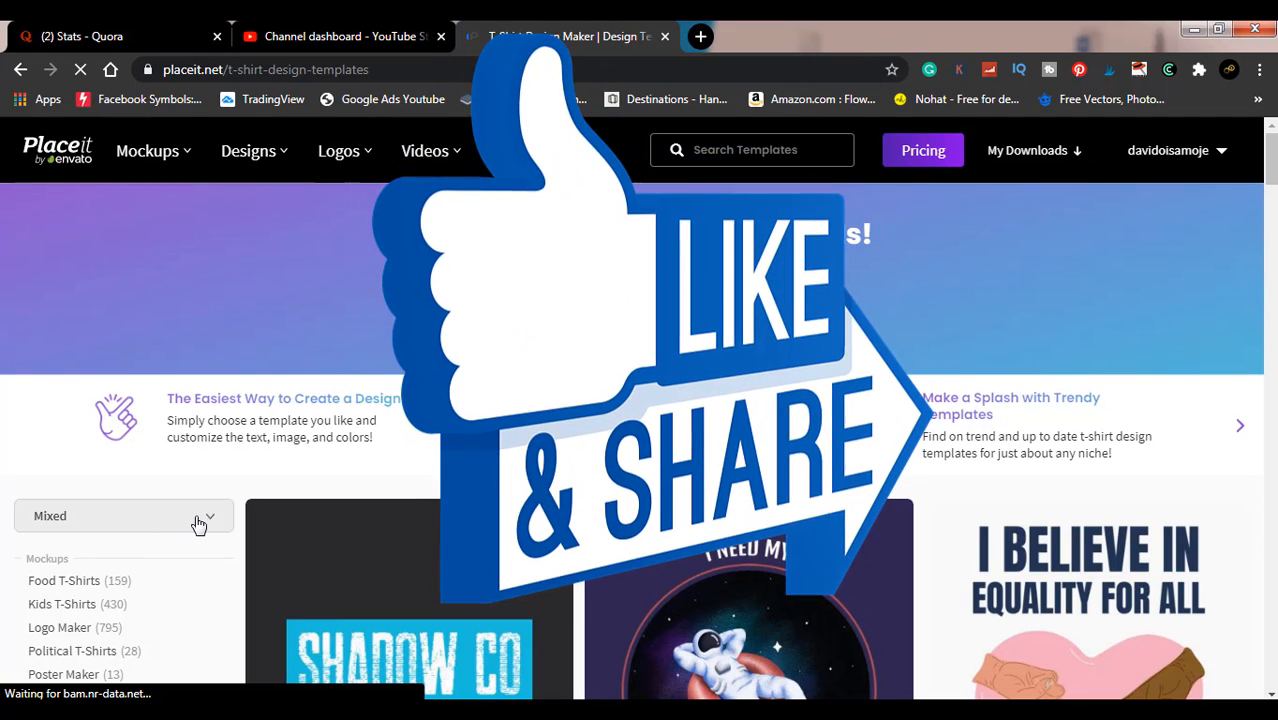
left_click(198, 525)
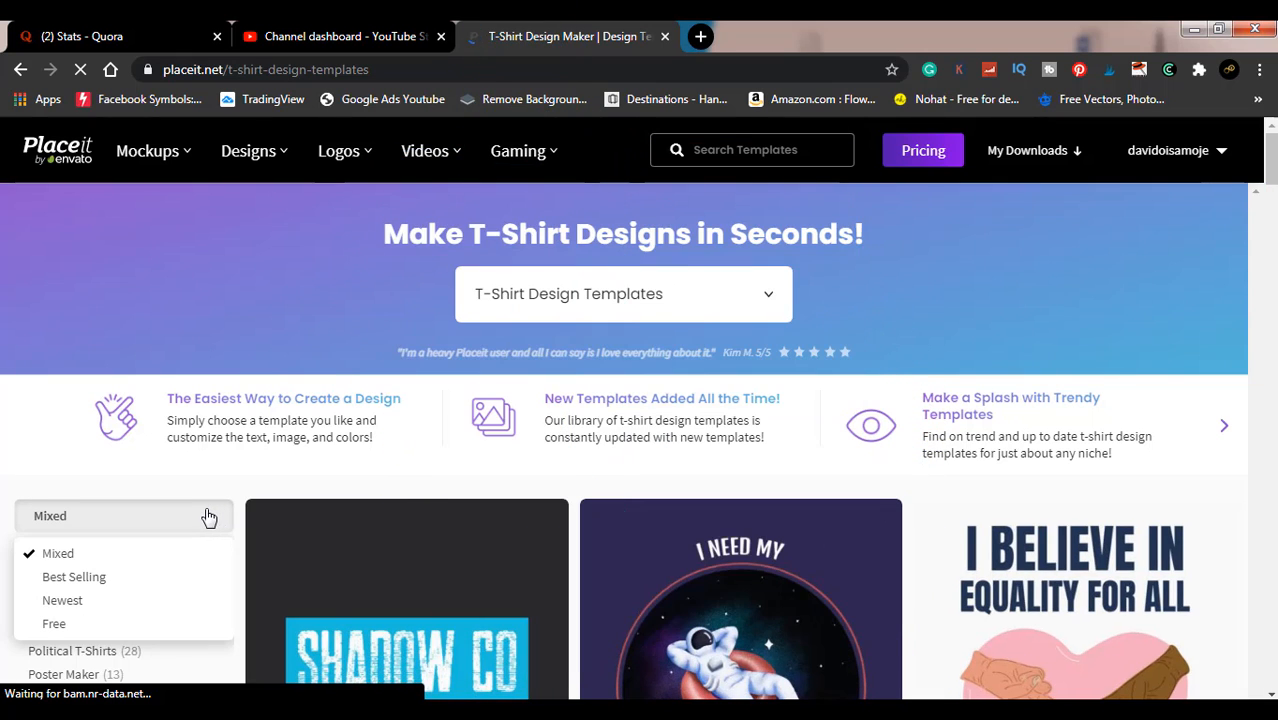
left_click(57, 603)
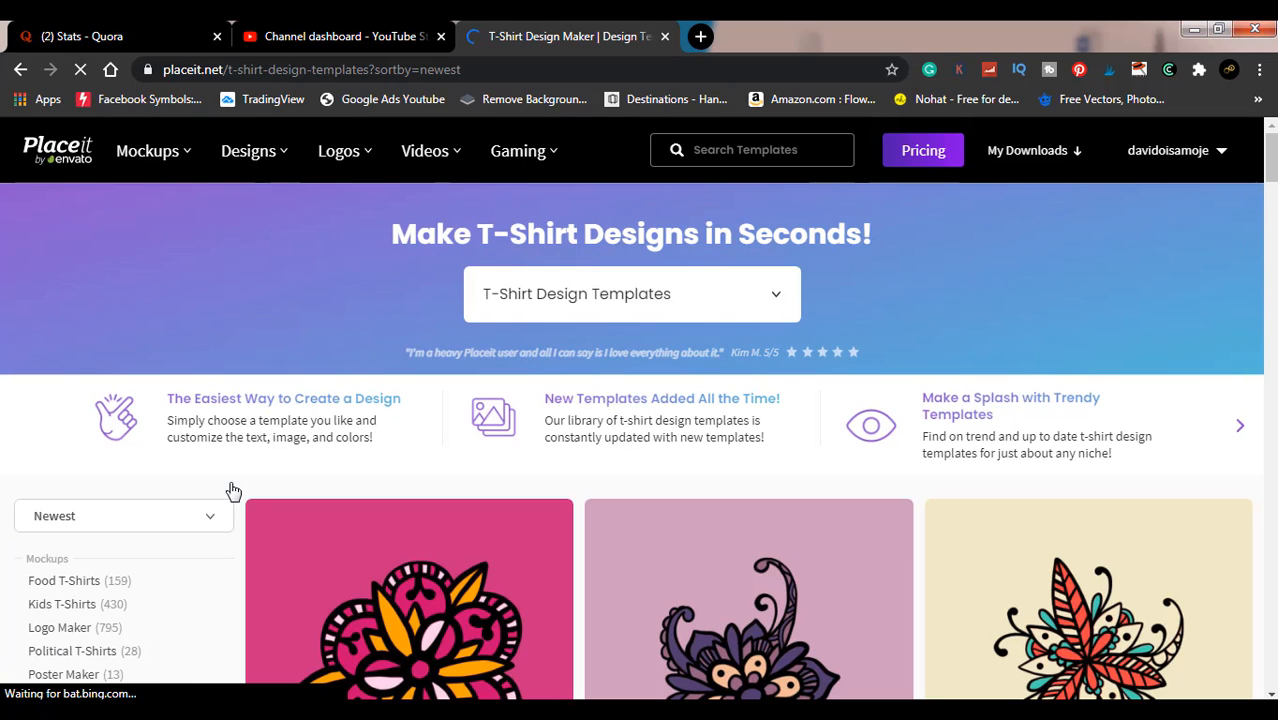
Step: Browse the newest T-shirt templates and filter them by the Basketball tag
scroll(247, 490, "down", 3)
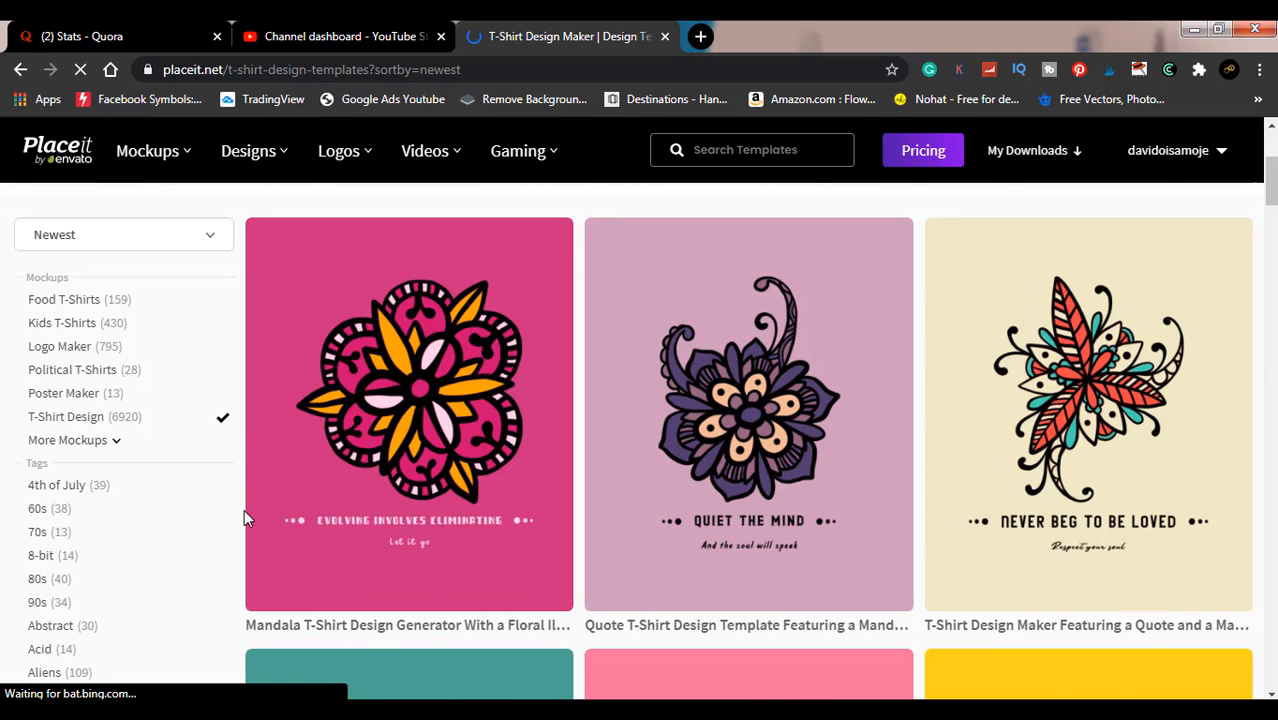
scroll(245, 512, "down", 4)
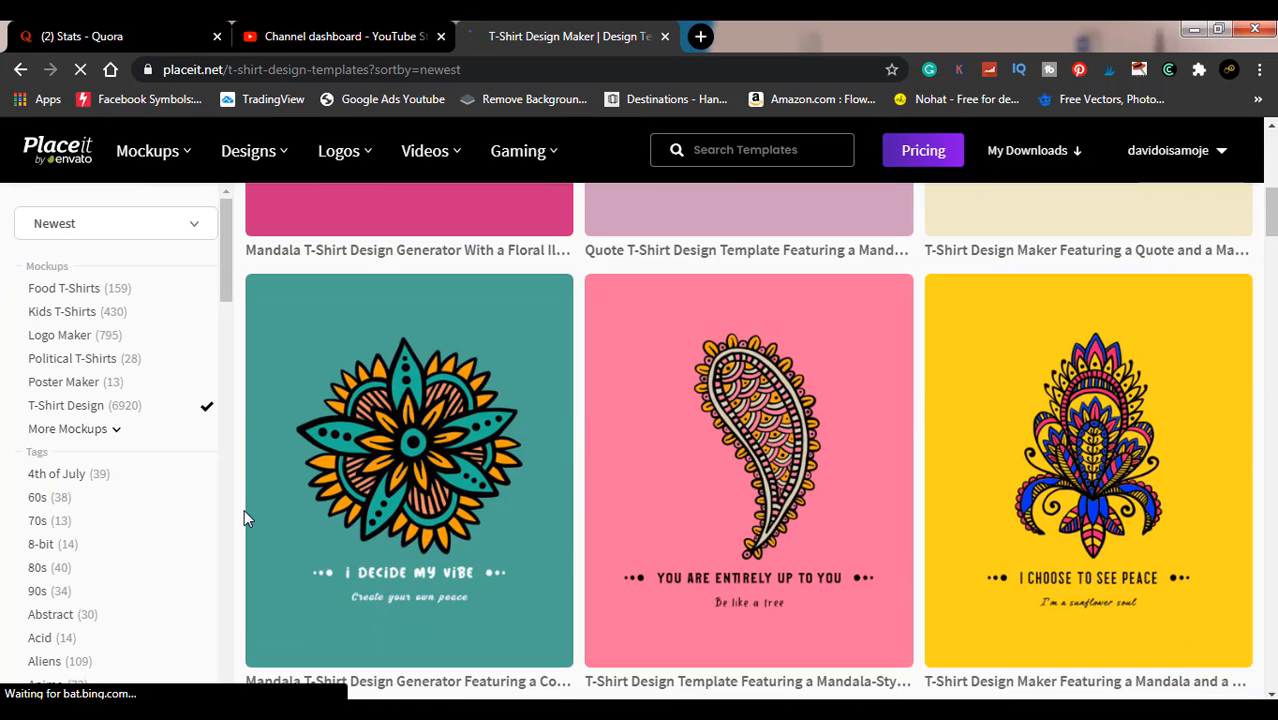
scroll(244, 509, "down", 3)
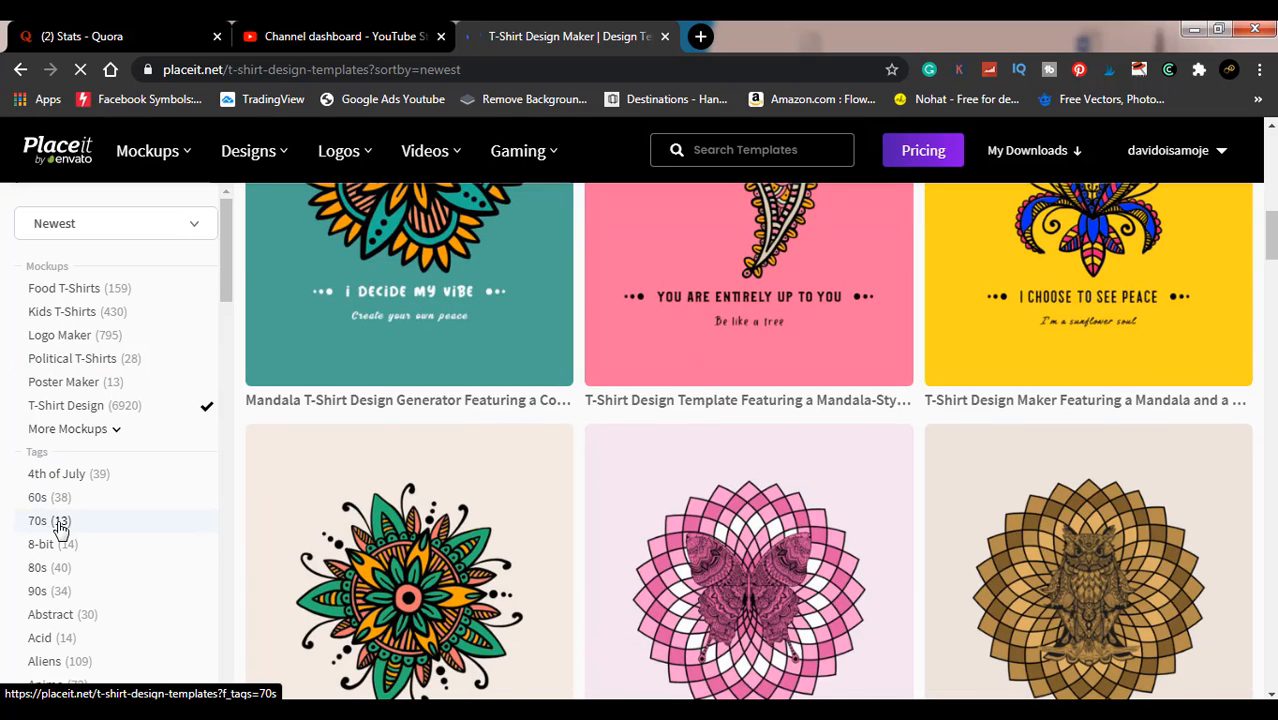
scroll(60, 528, "down", 3)
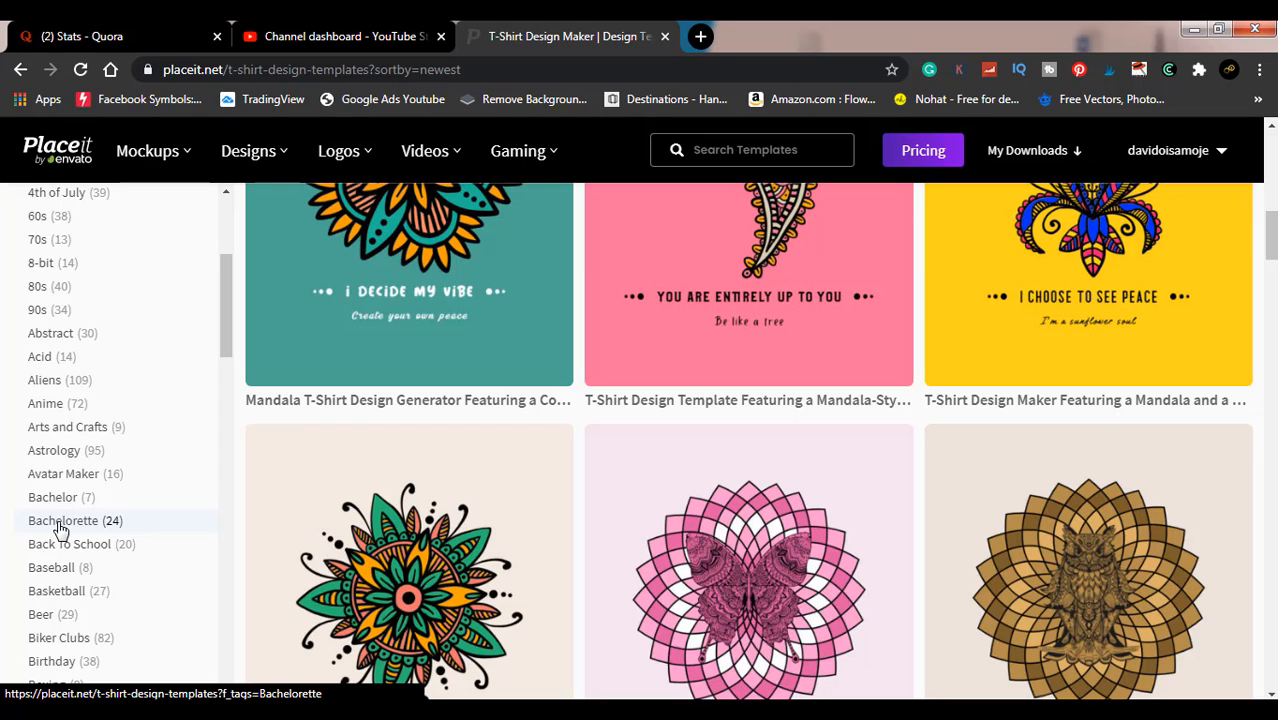
left_click(57, 593)
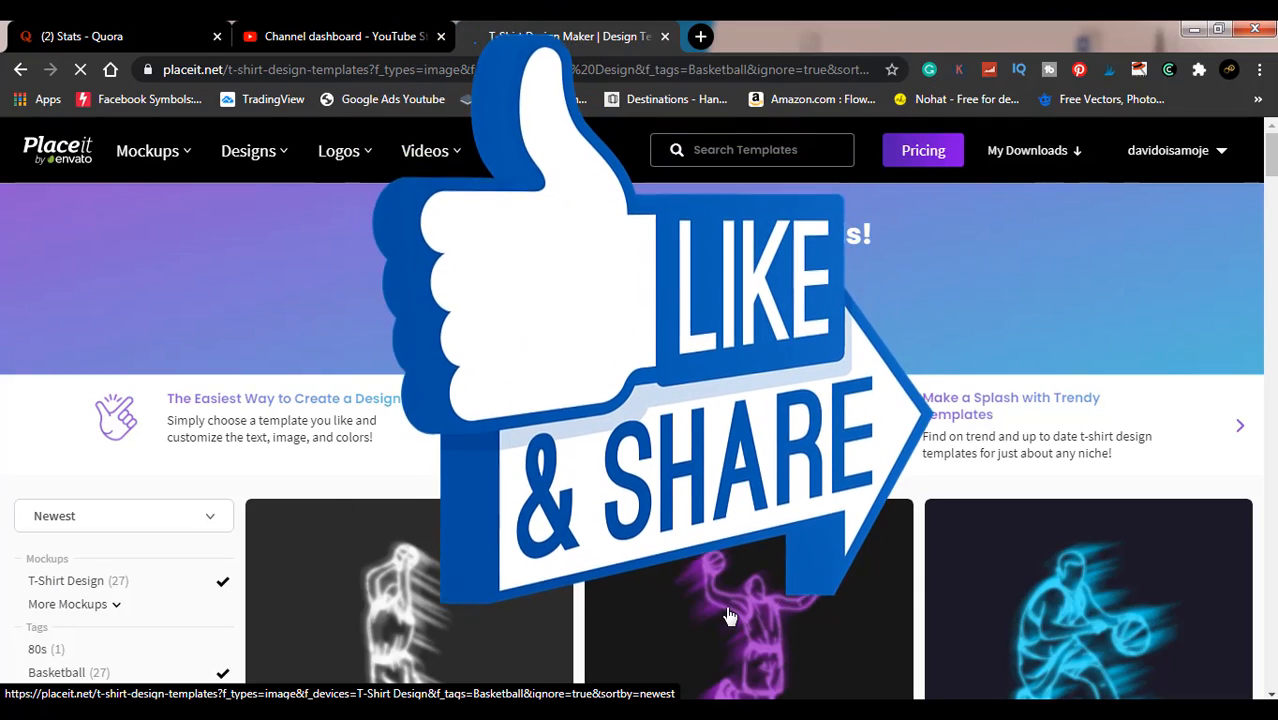
Step: Open the "ON TARGET!" template with the trippy basketball character from the Basketball results for editing
scroll(733, 612, "down", 2)
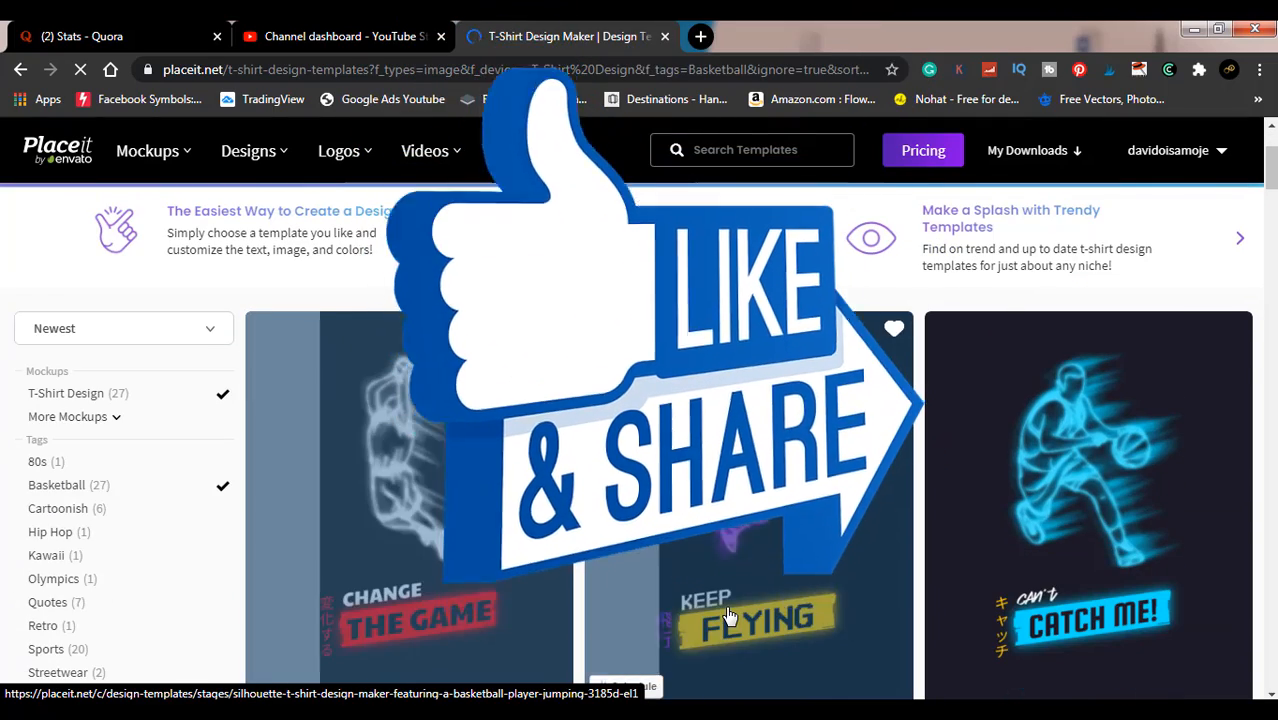
scroll(729, 615, "down", 4)
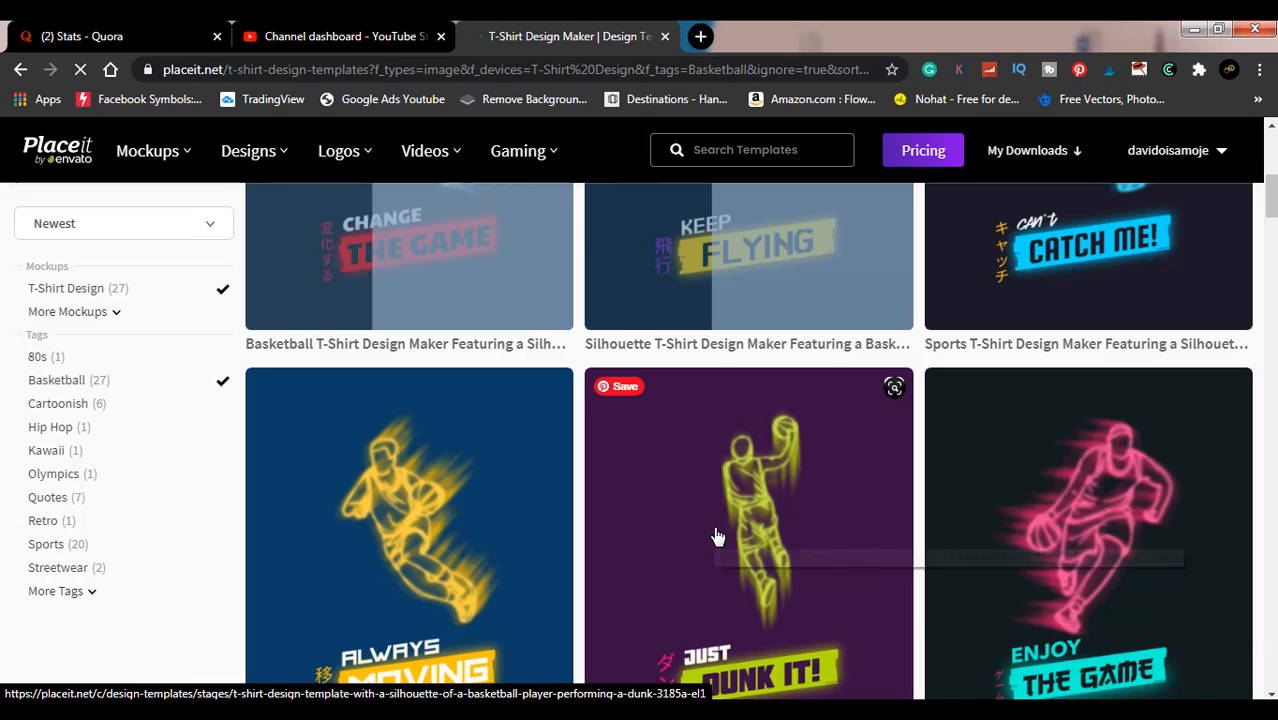
scroll(716, 537, "down", 3)
scroll(716, 537, "down", 2)
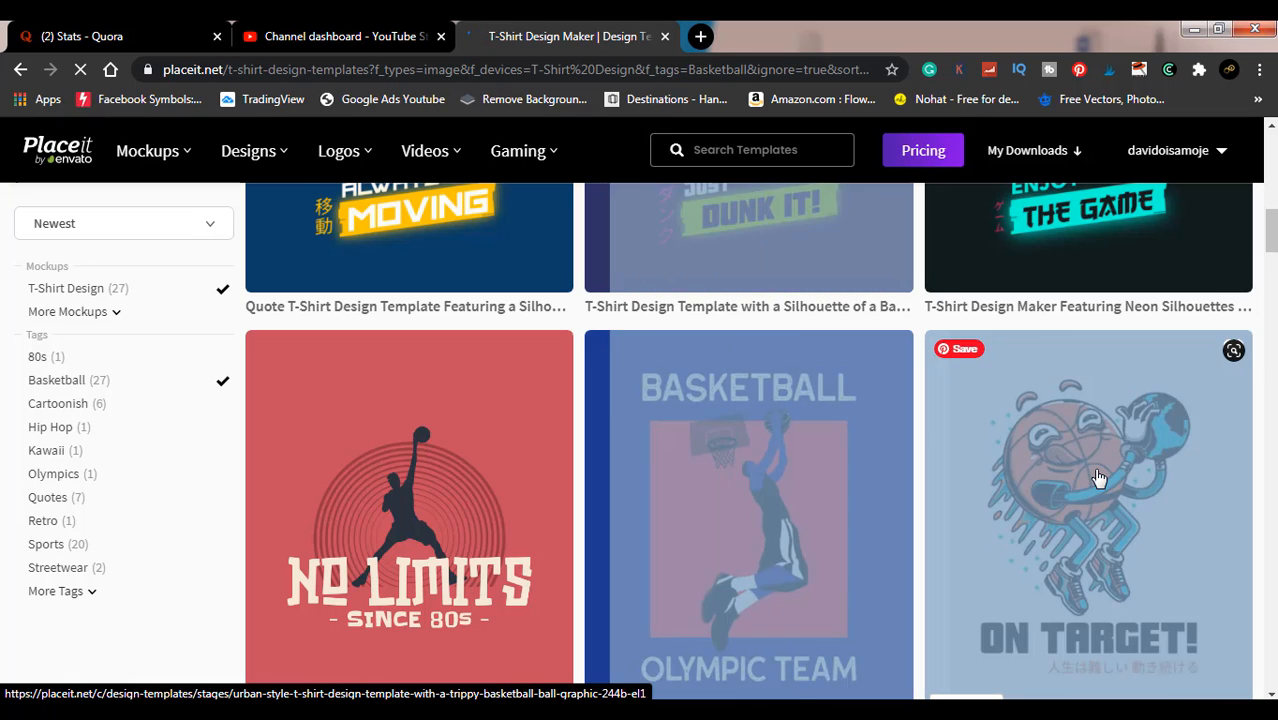
left_click(1097, 477)
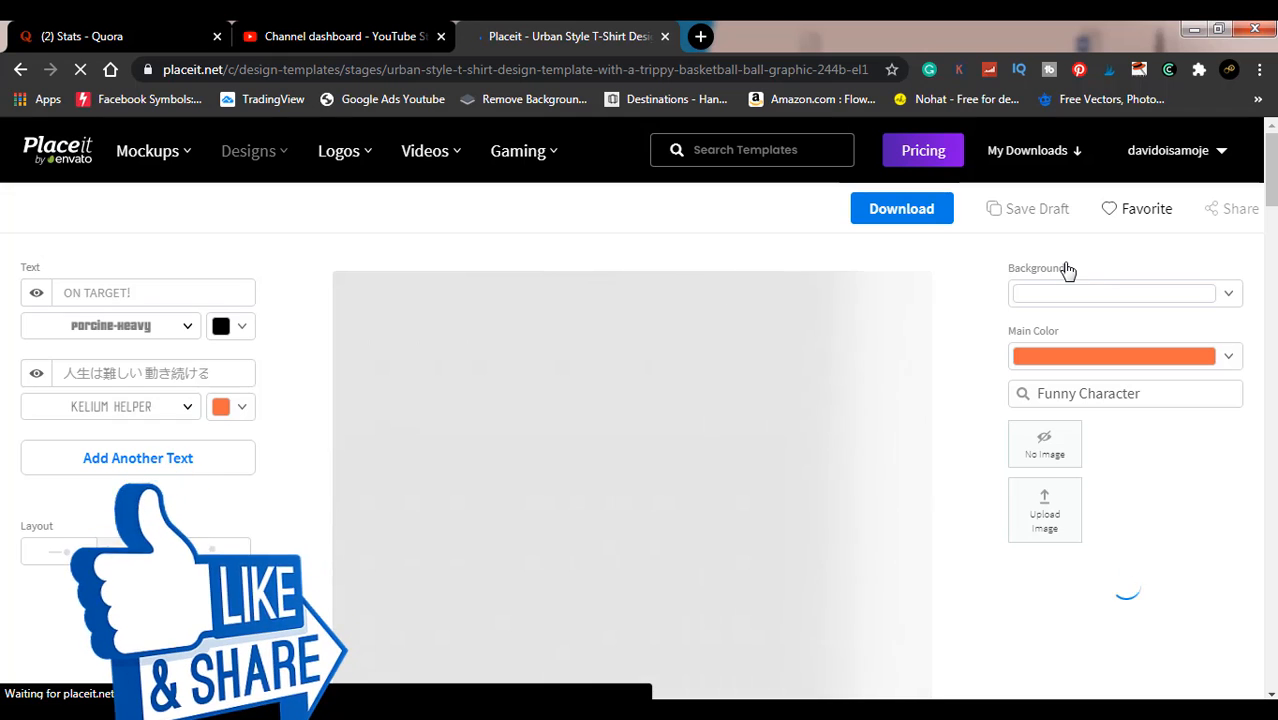
left_click(1068, 270)
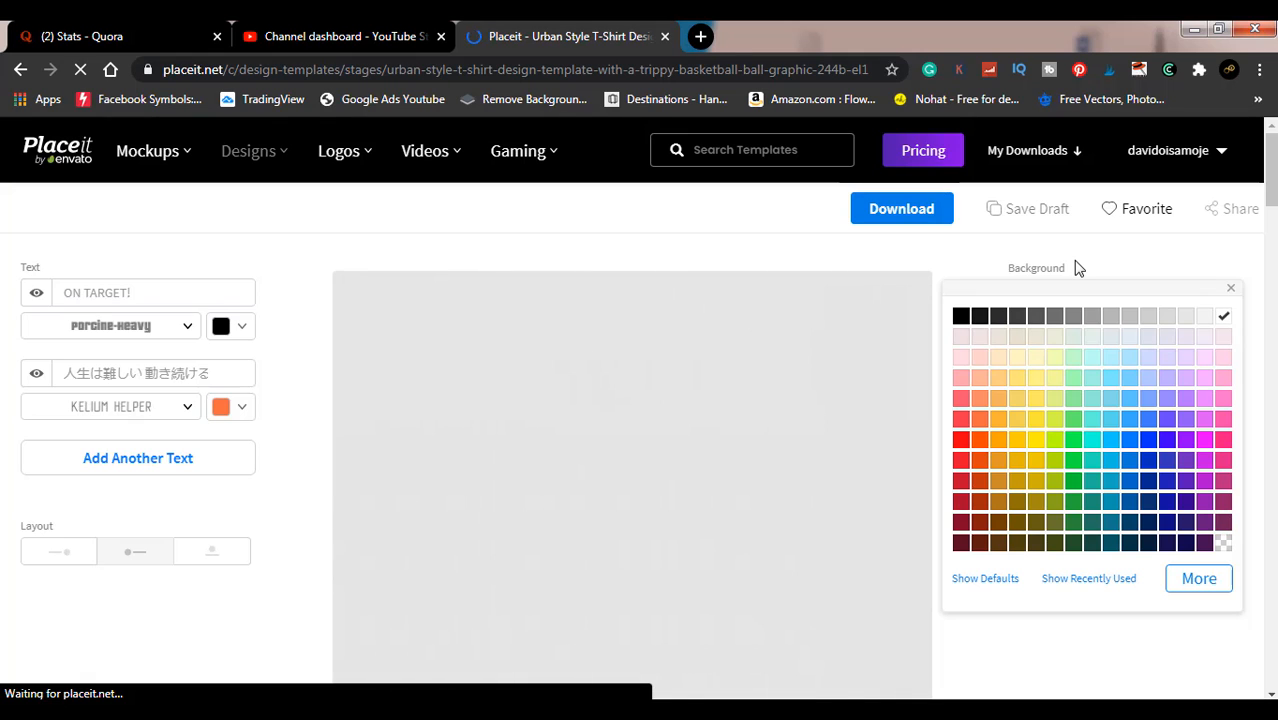
left_click(1076, 268)
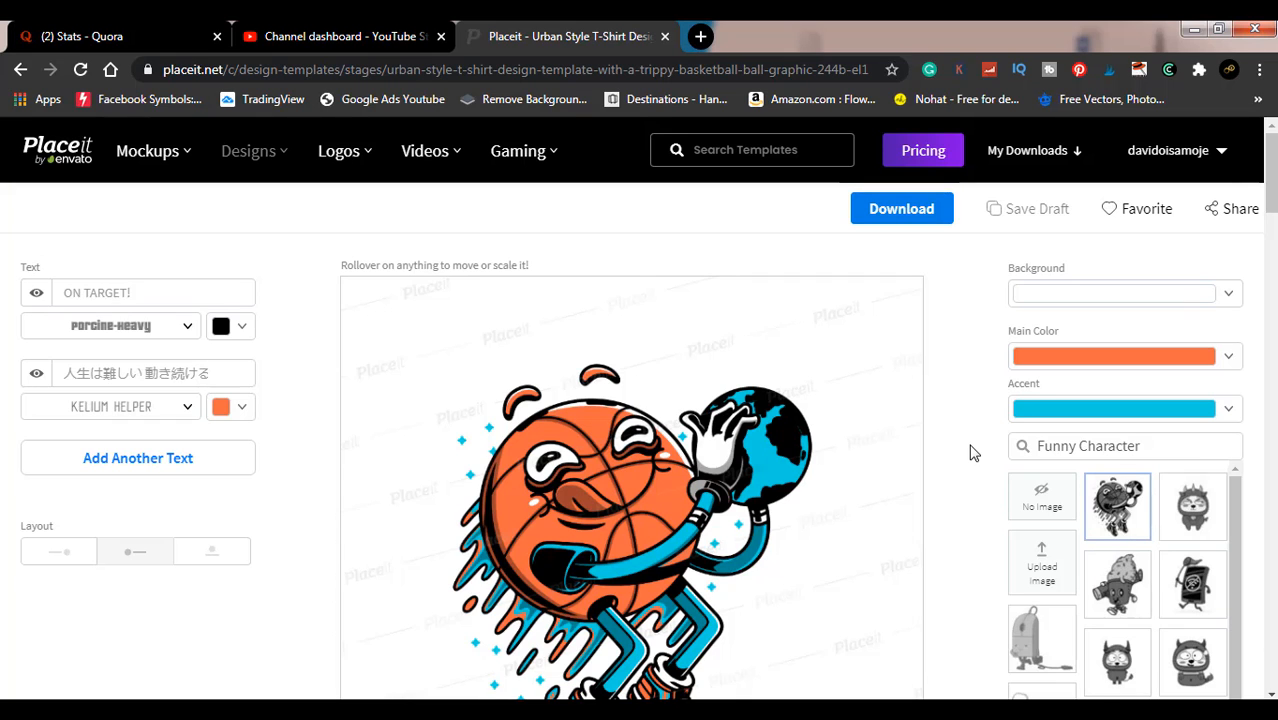
Step: Set the basketball graphic's main color to blue #0031ff and close the color palette
scroll(975, 453, "down", 1)
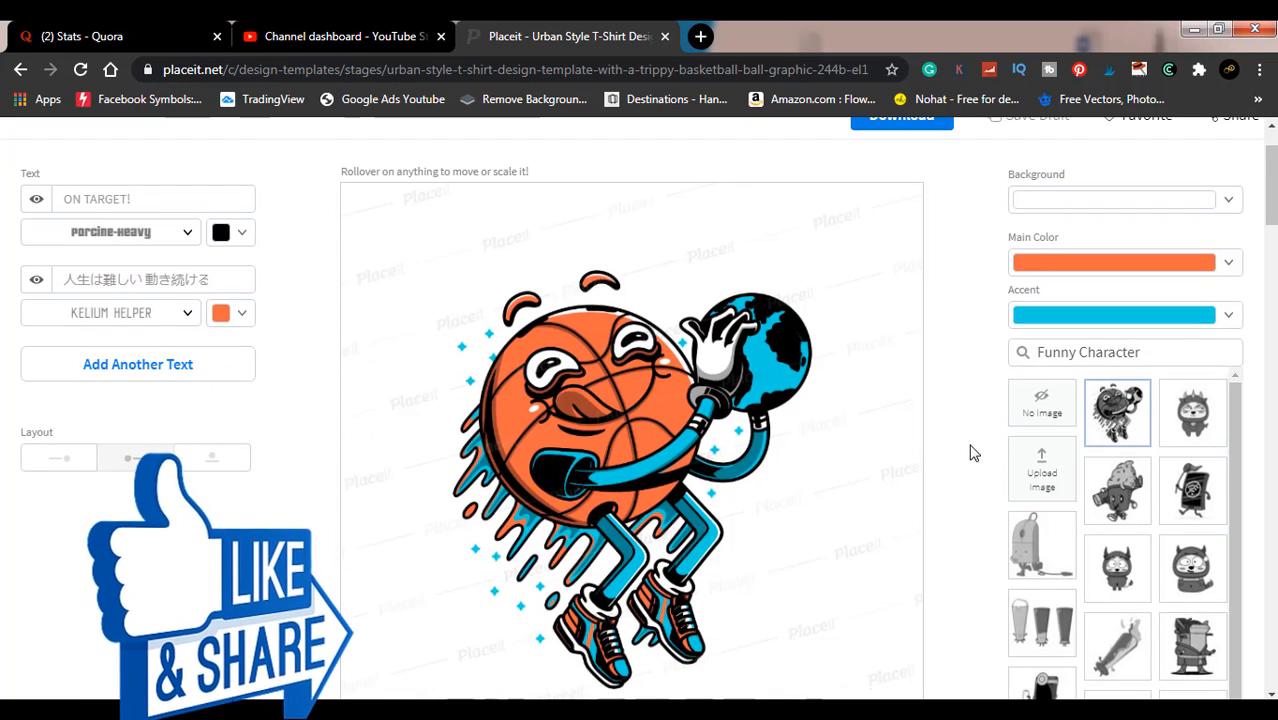
scroll(975, 453, "down", 1)
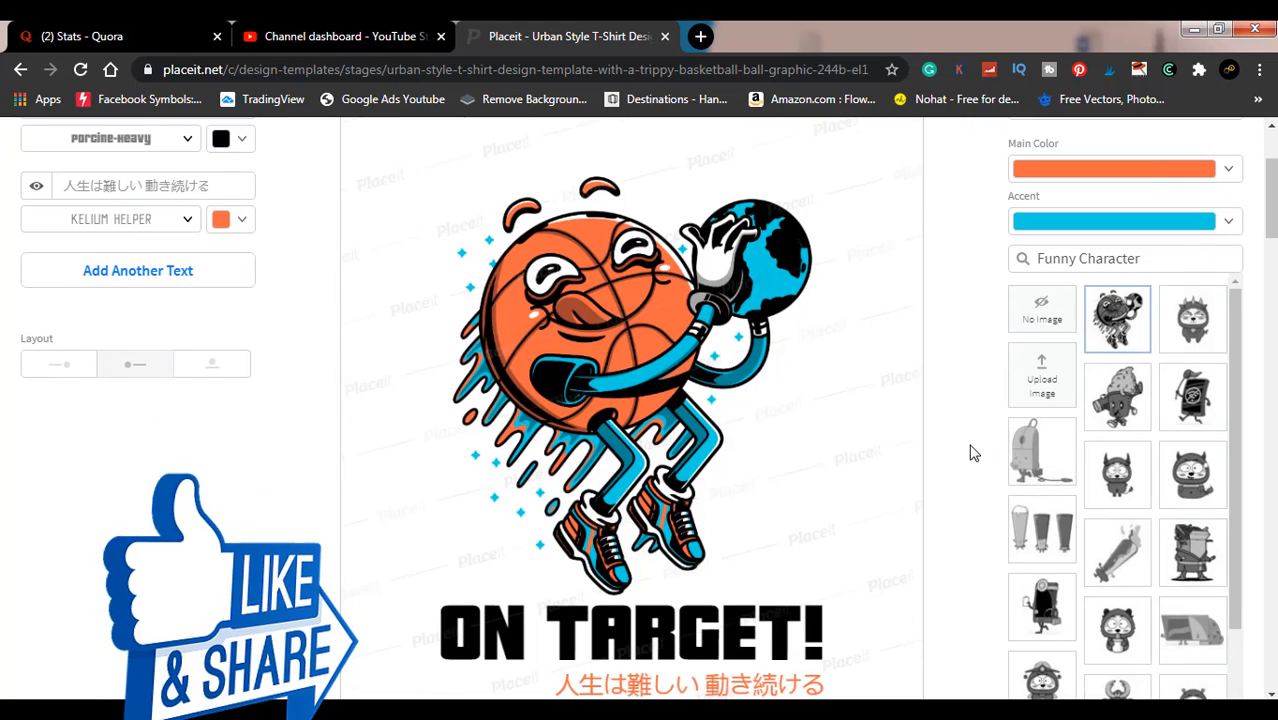
left_click(1229, 170)
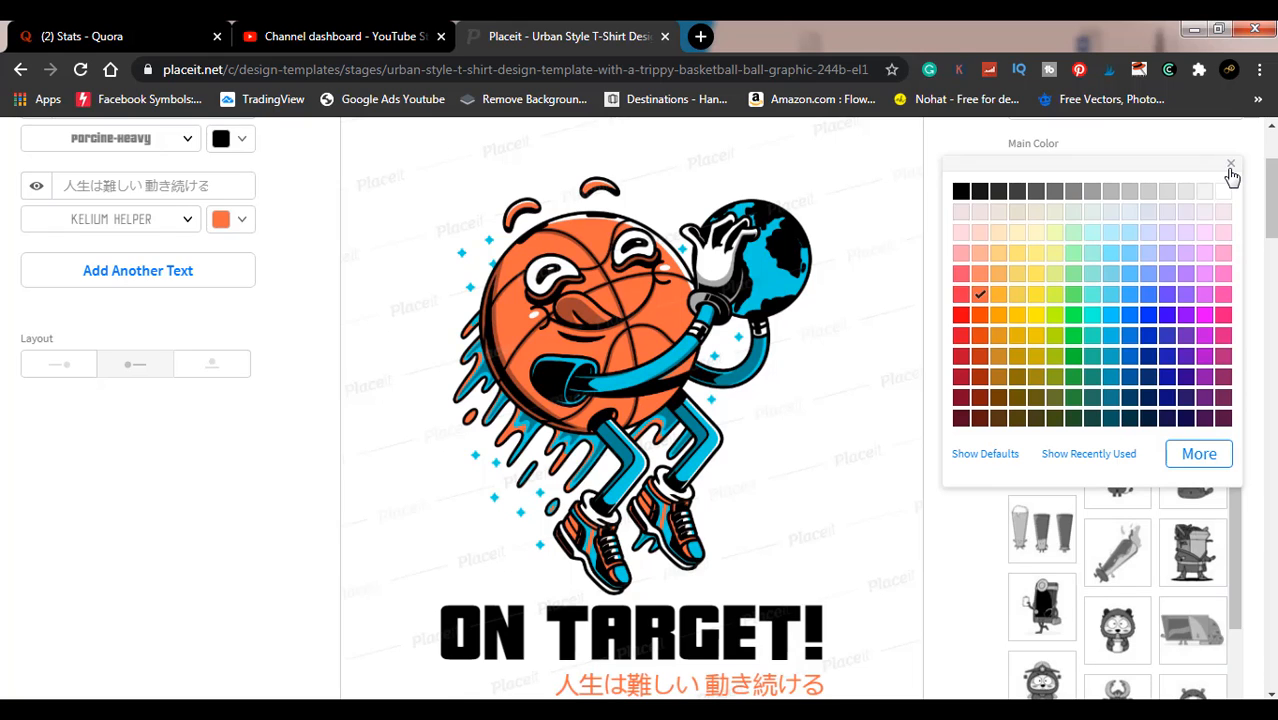
left_click(1128, 318)
left_click(1149, 318)
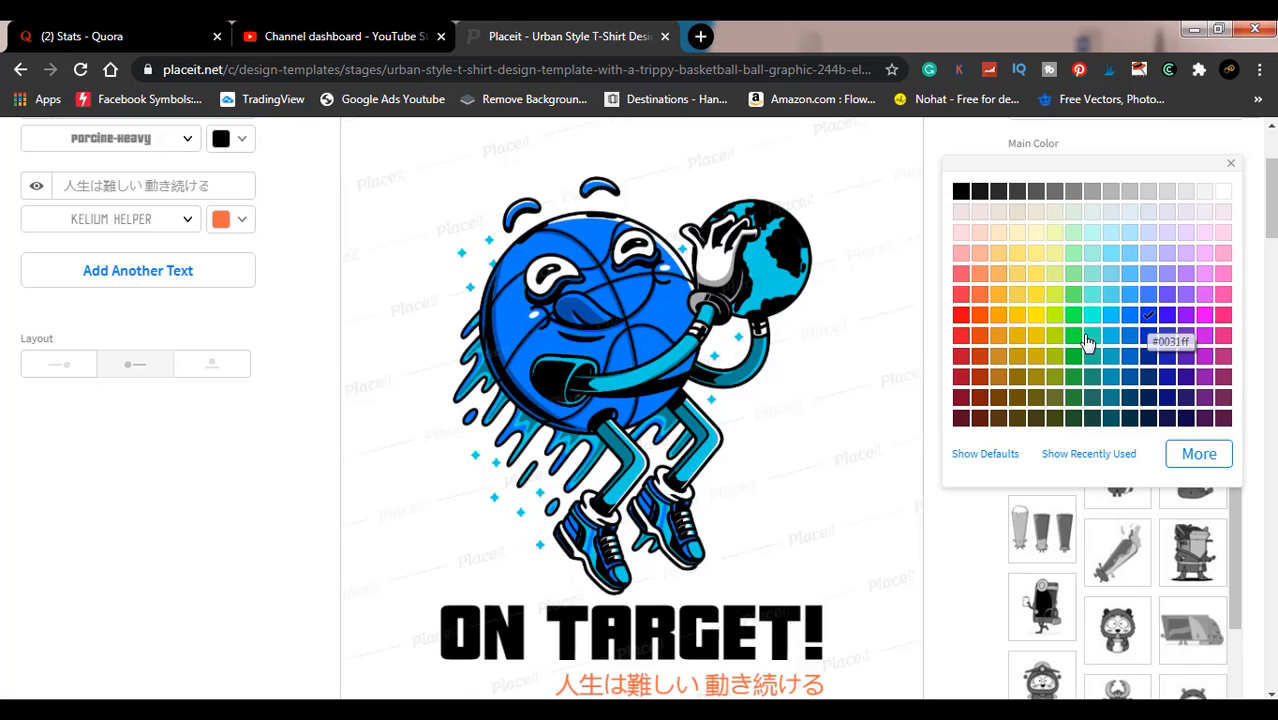
scroll(1257, 282, "up", 1)
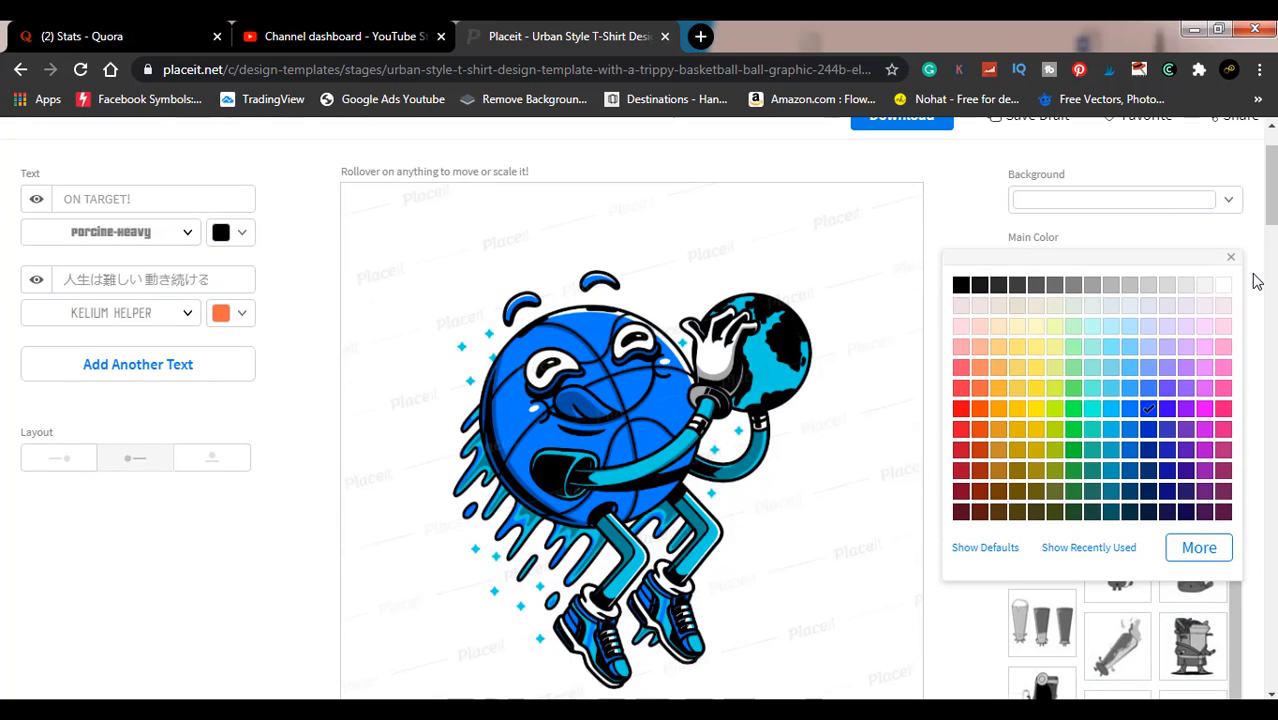
scroll(1257, 282, "up", 1)
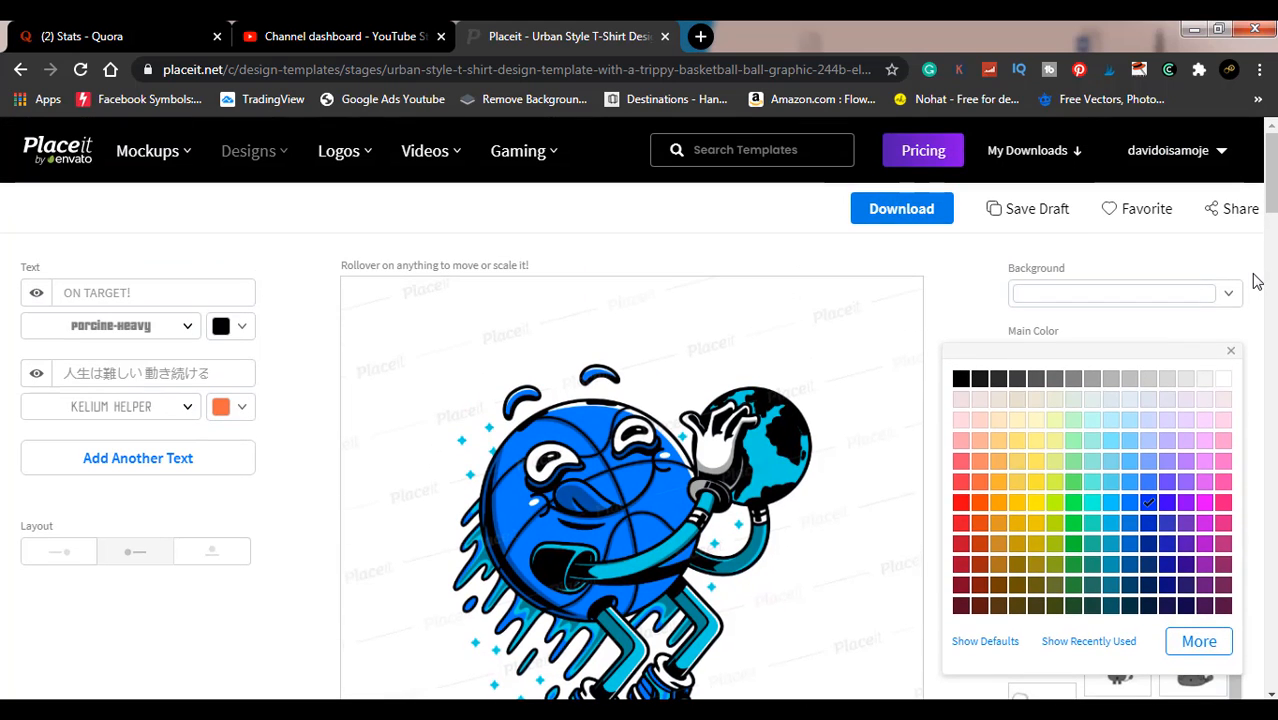
left_click(1246, 341)
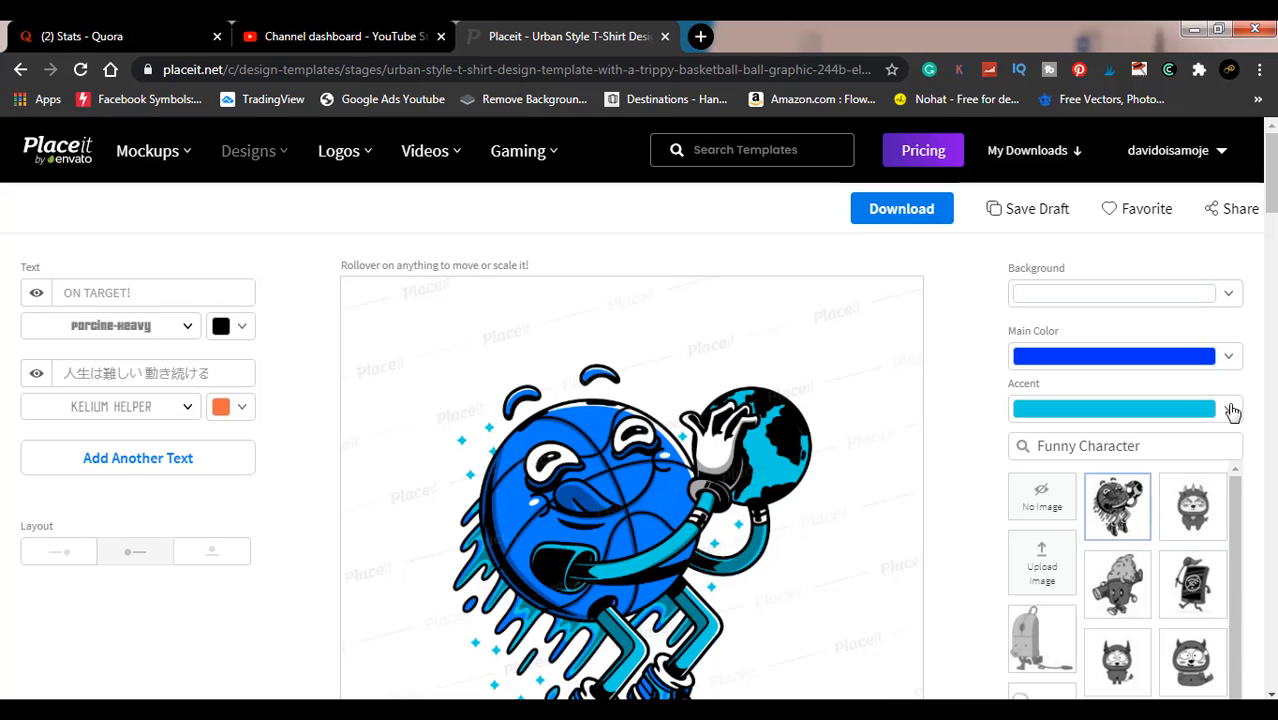
Step: Try purple and yellow as the graphic's accent color, settle on orange, and close the color palette
left_click(1232, 412)
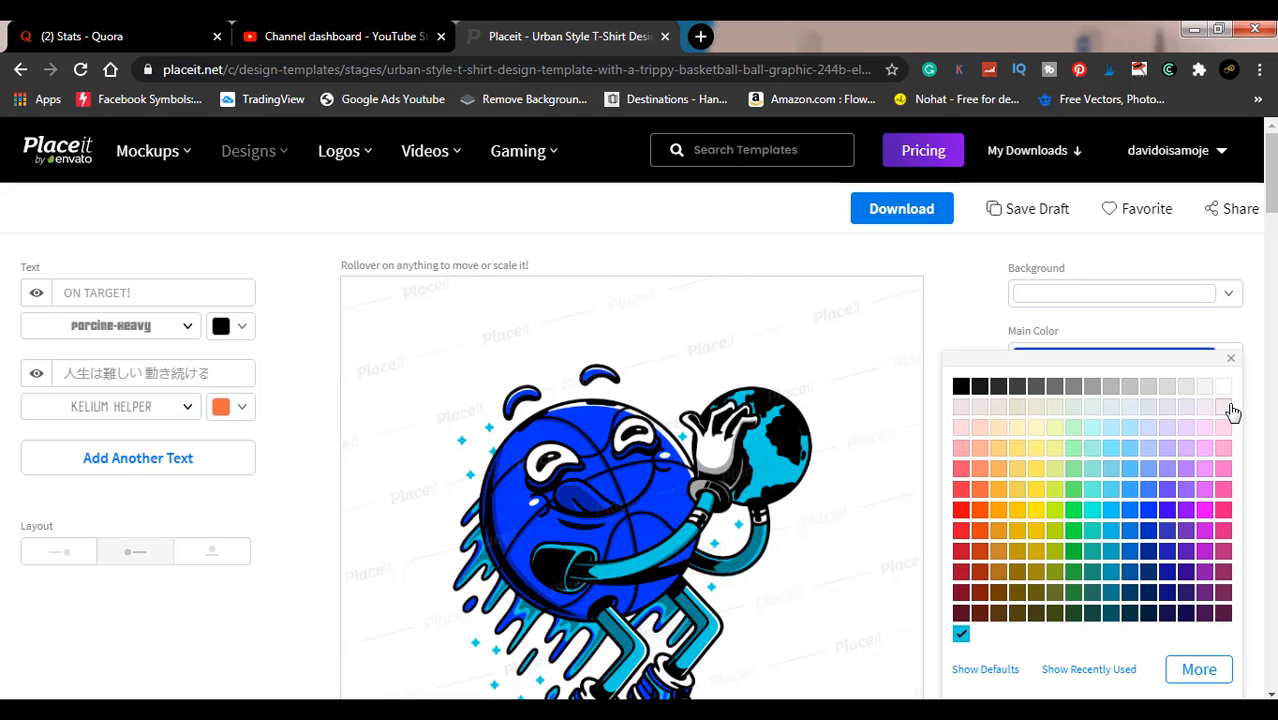
left_click(1189, 511)
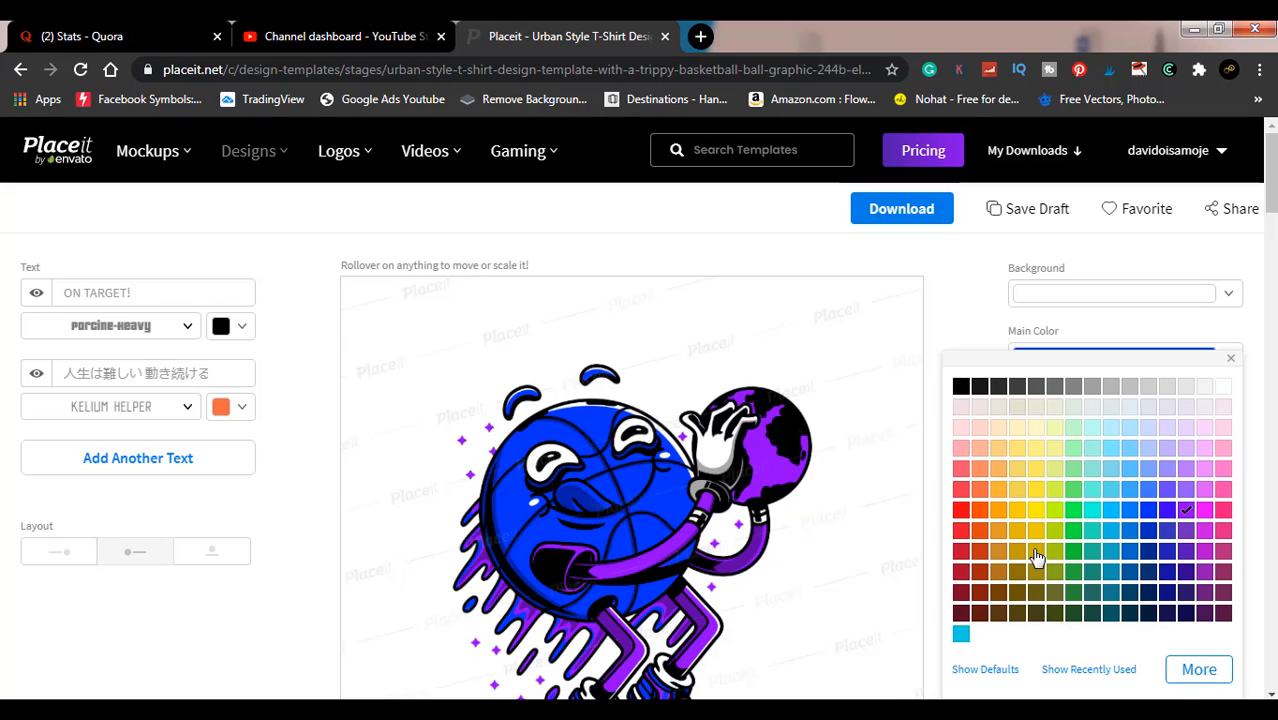
left_click(1038, 513)
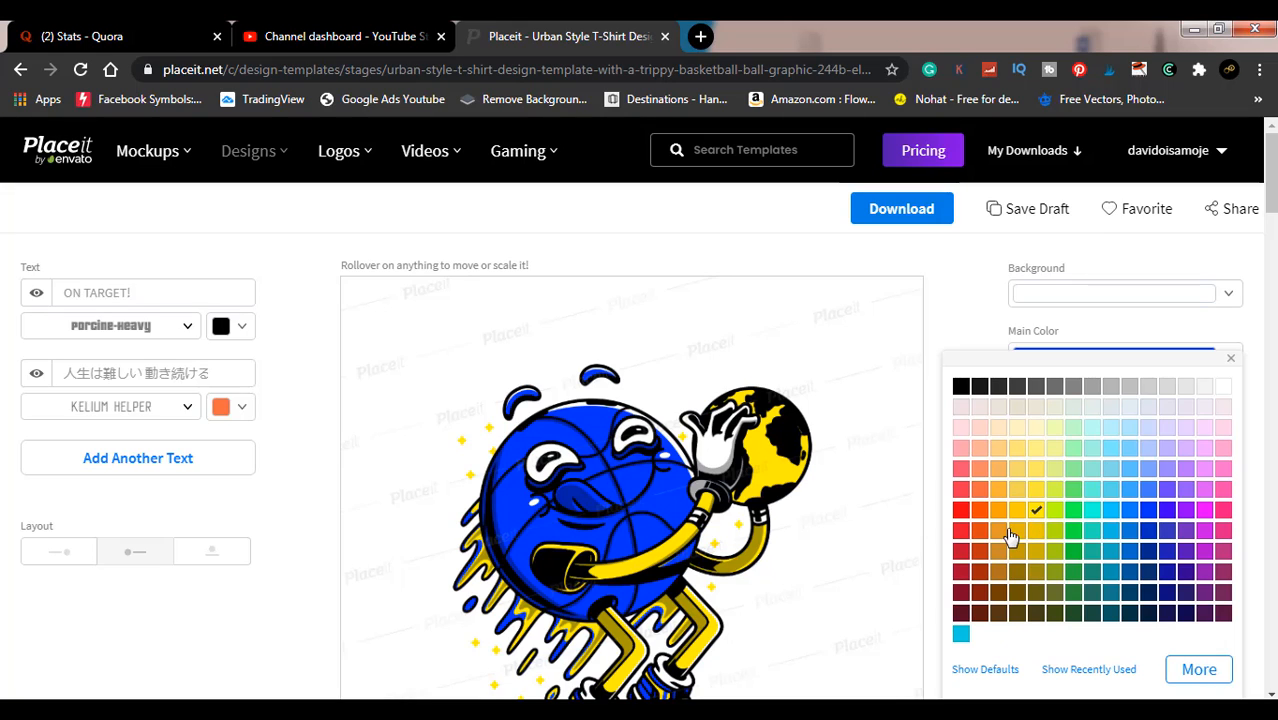
left_click(998, 514)
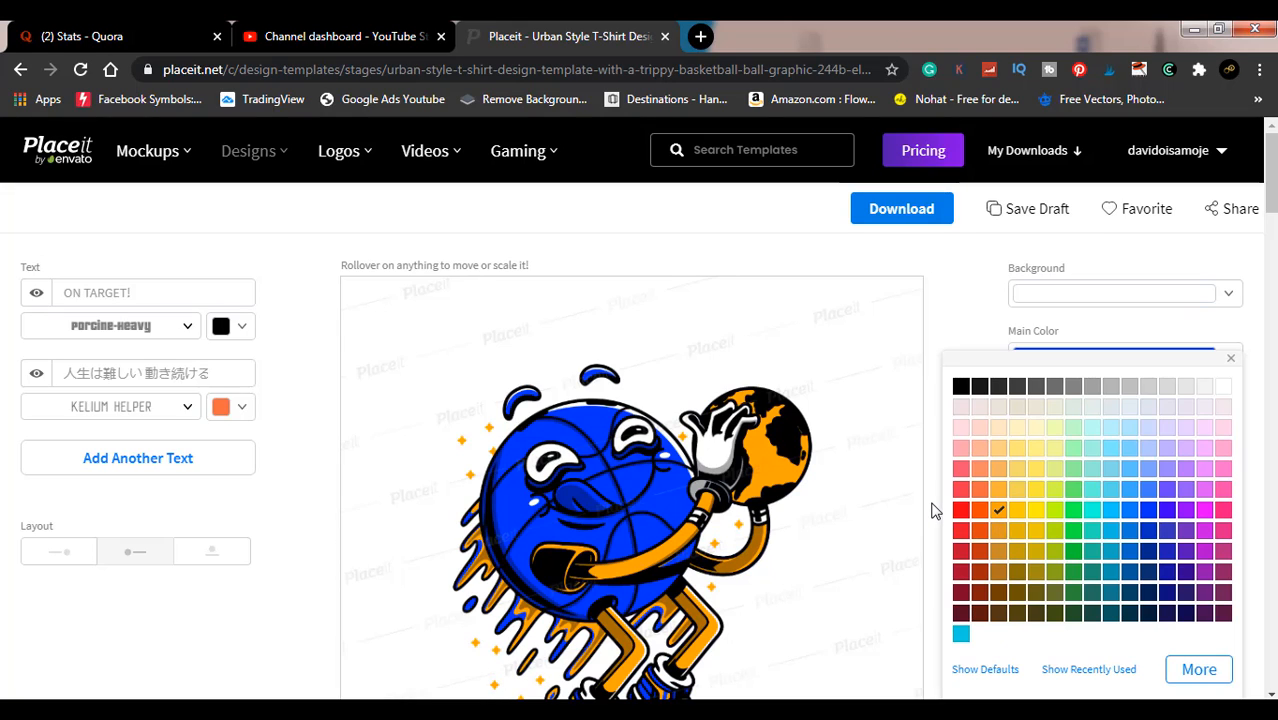
scroll(932, 511, "down", 2)
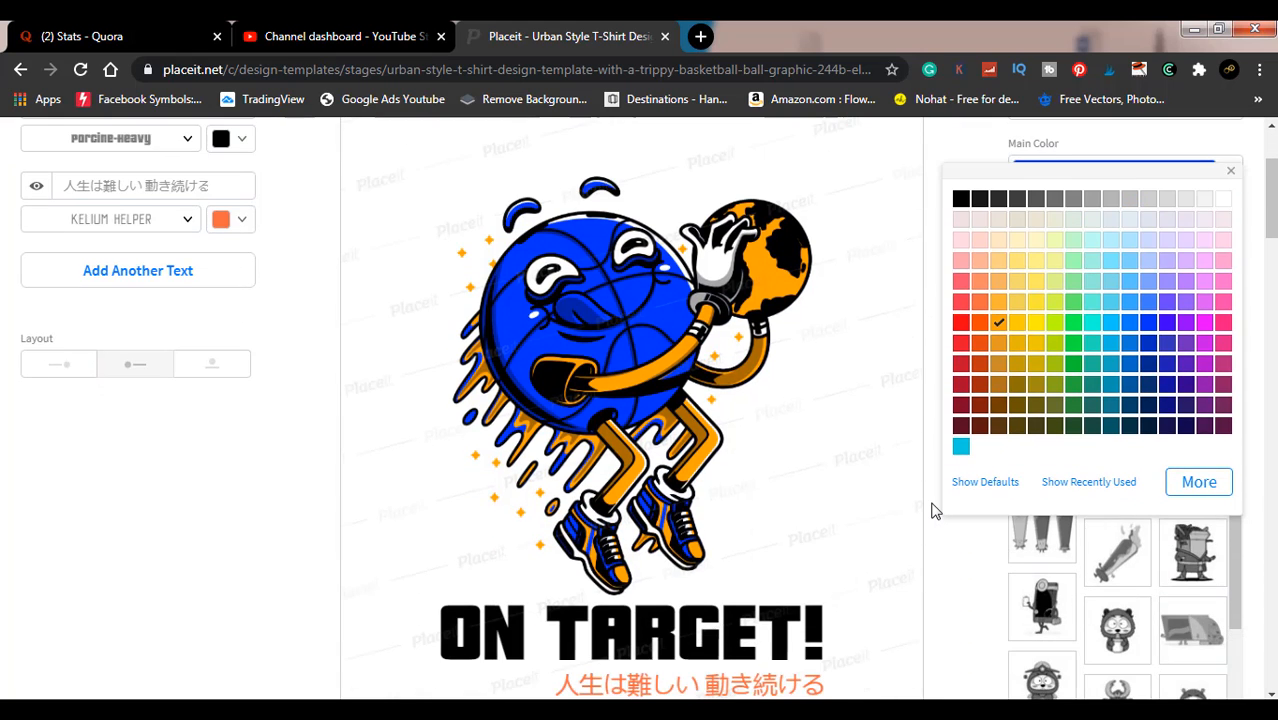
scroll(932, 511, "down", 2)
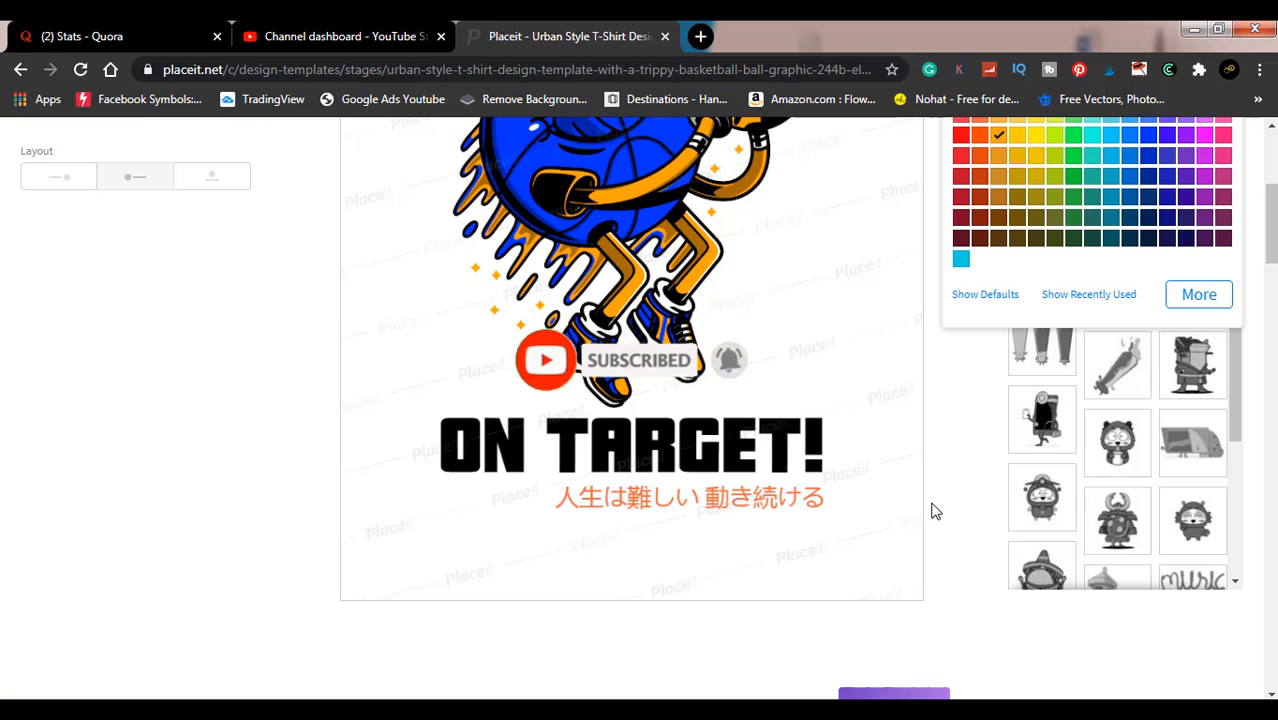
left_click(1252, 358)
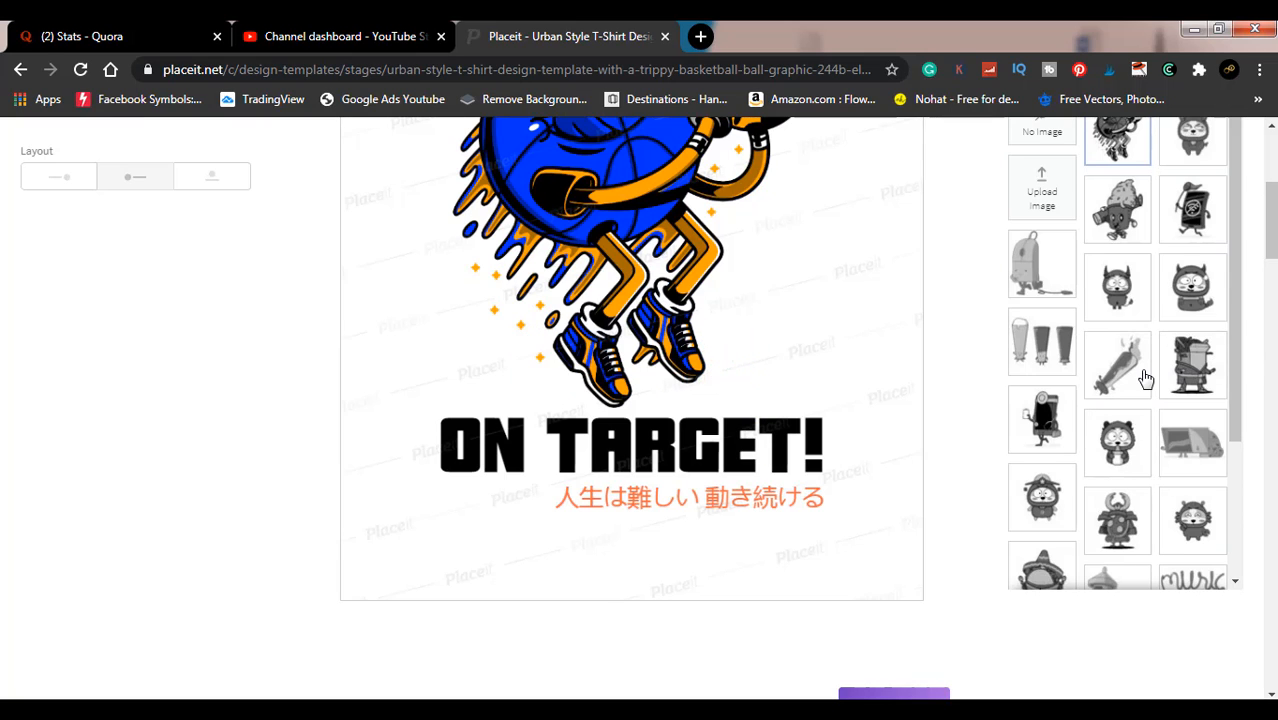
Step: Search the template's graphics for "Funny boy"
scroll(1144, 372, "up", 2)
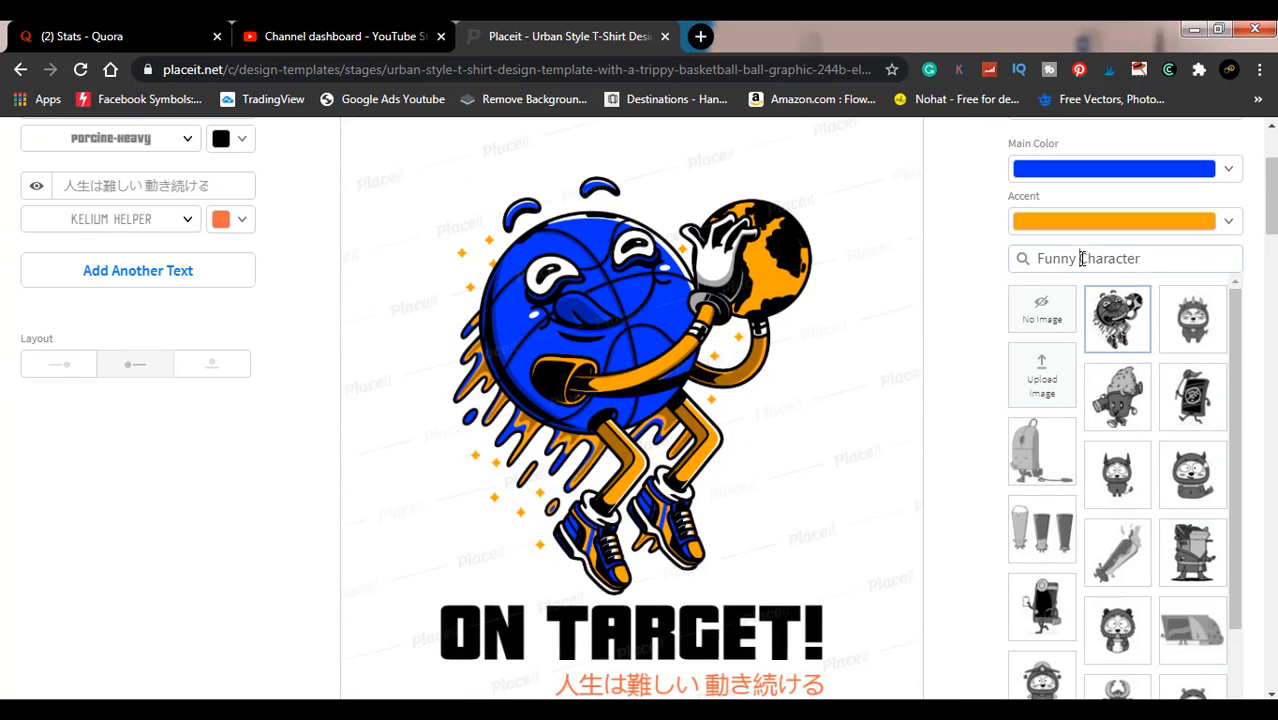
left_click_drag(1081, 258, 1151, 262)
type("boy")
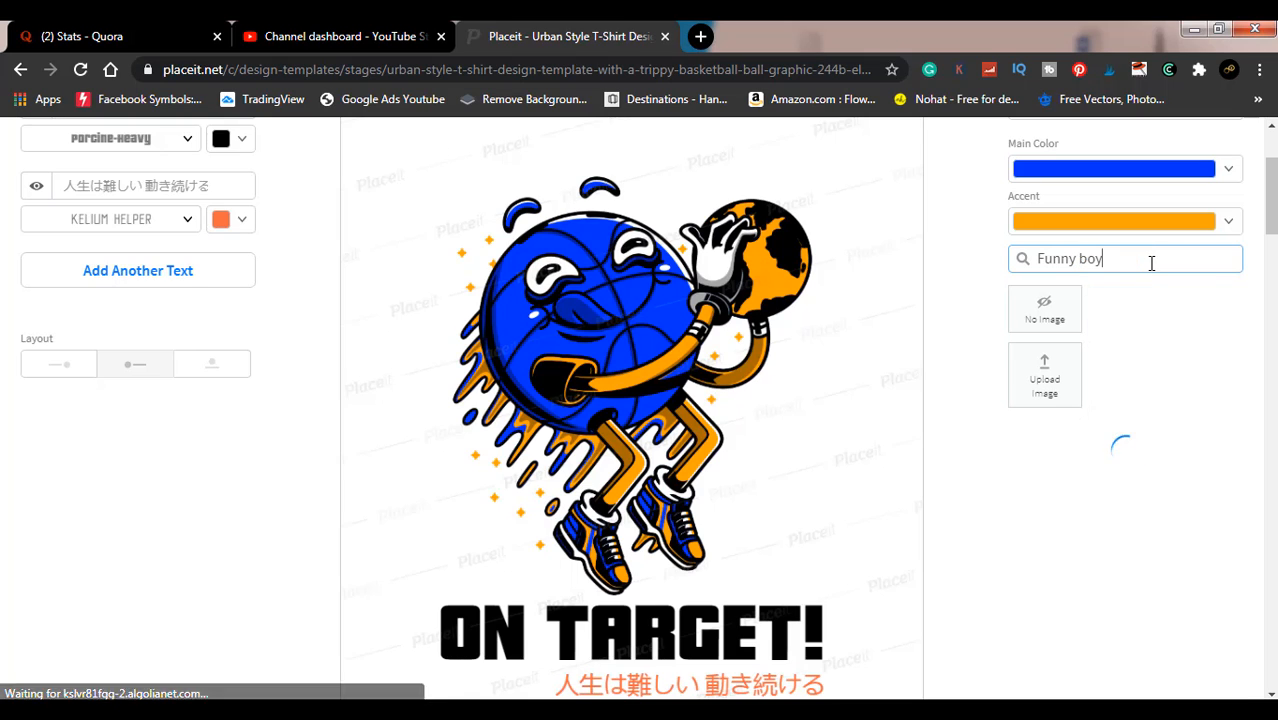
scroll(1151, 262, "down", 1)
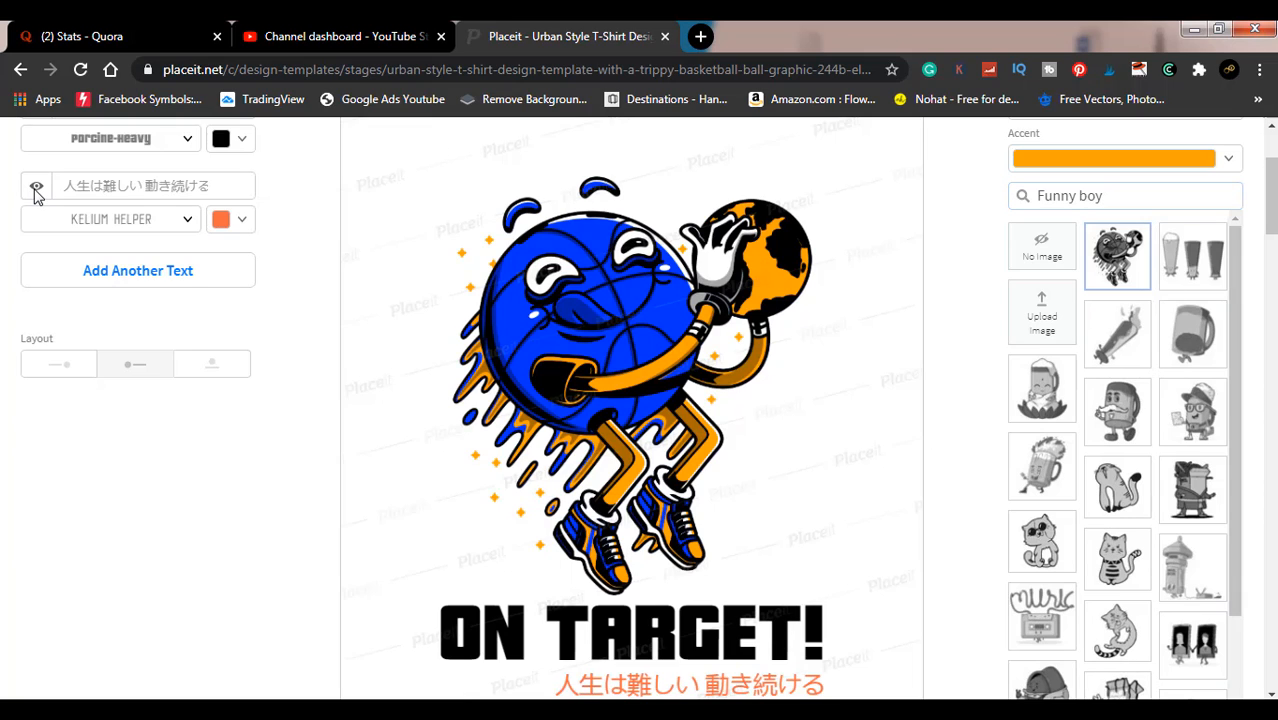
Step: Hide the Japanese subtitle and replace the "ON TARGET!" headline with "lift up!"
left_click(35, 190)
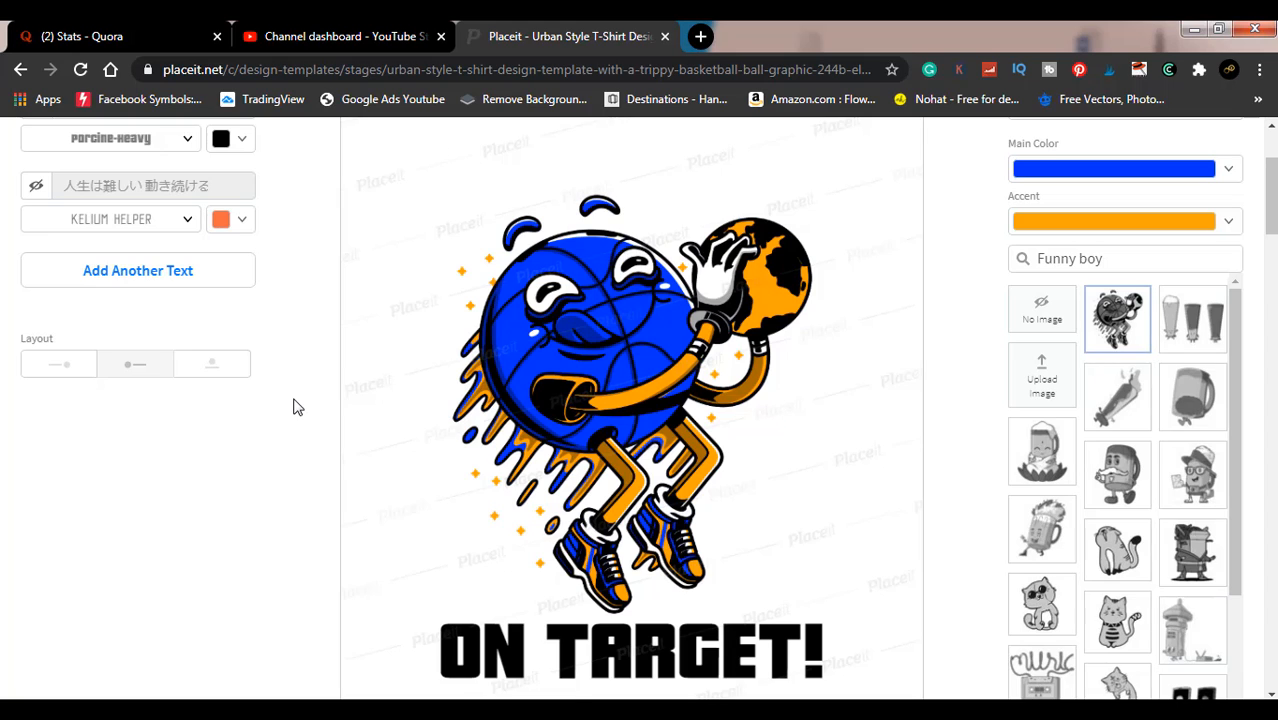
scroll(293, 407, "up", 2)
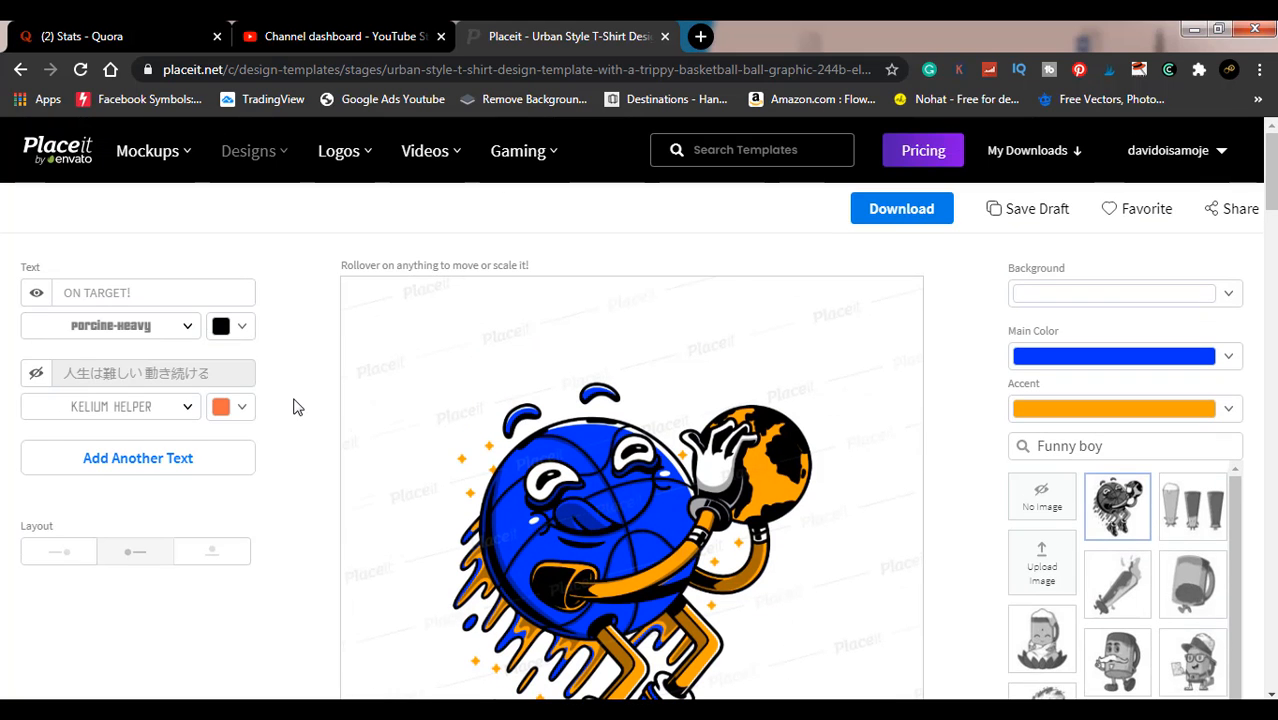
left_click(150, 292)
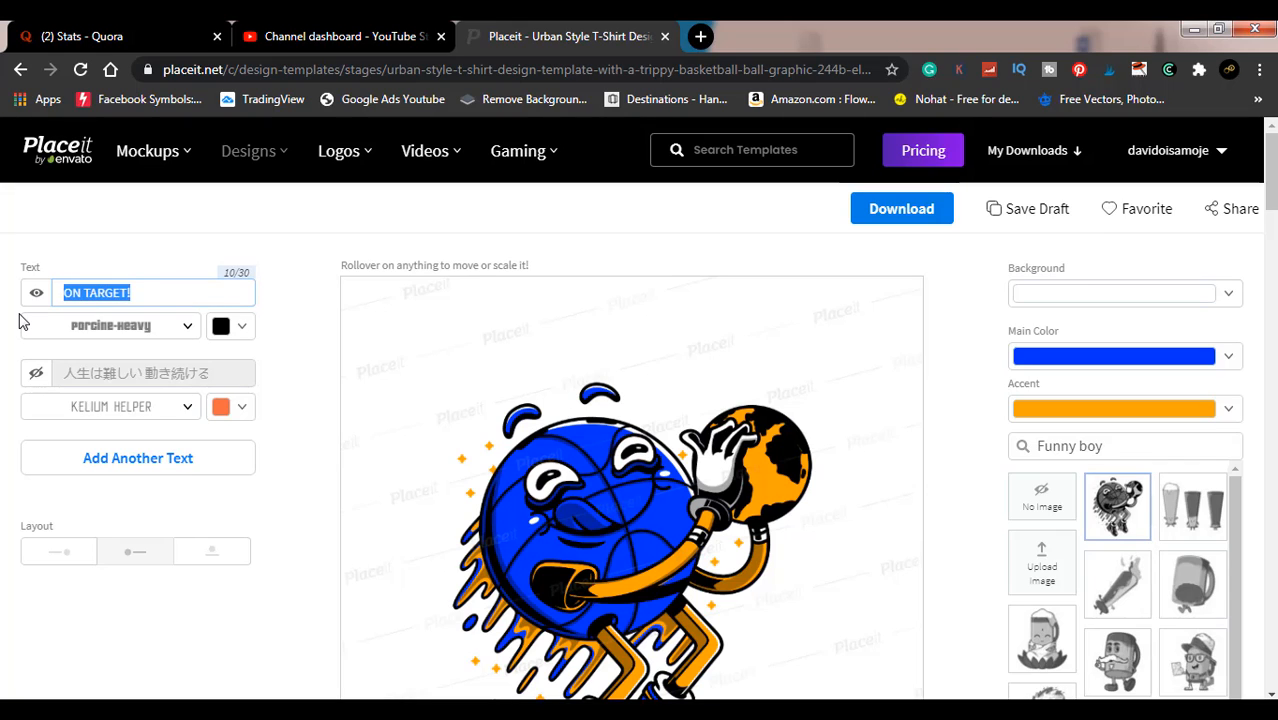
type("lifty")
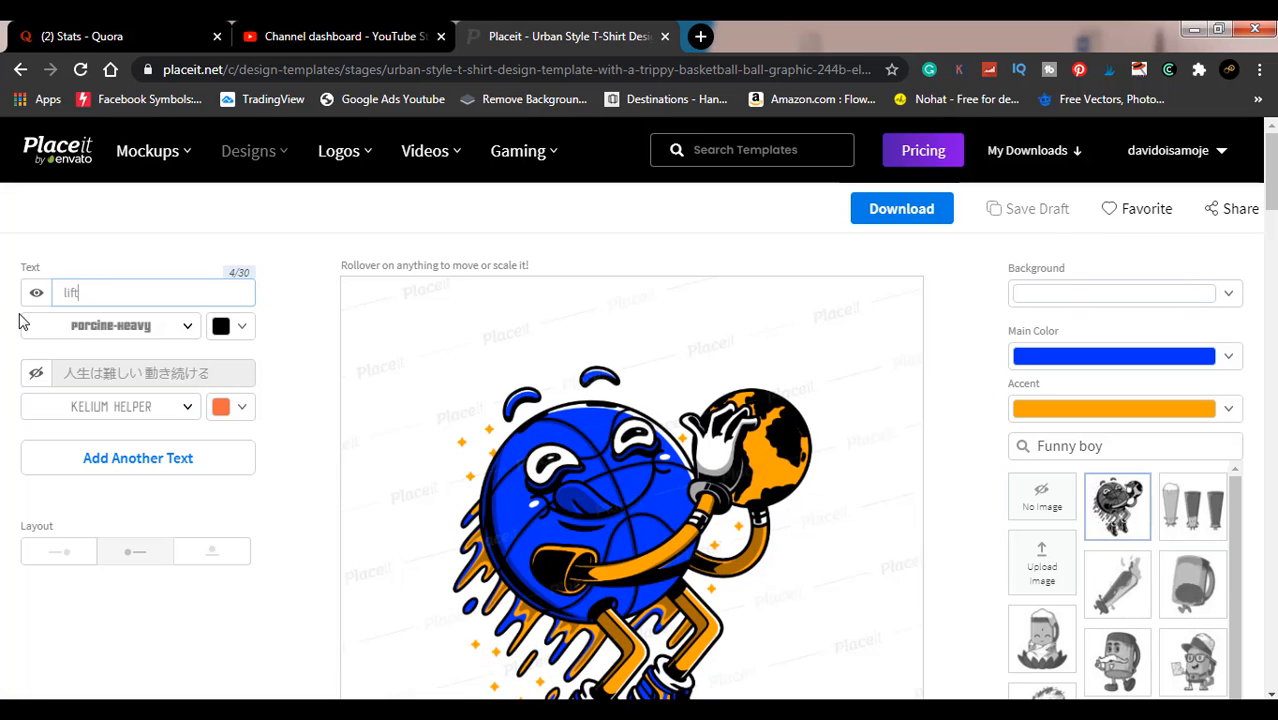
type("u")
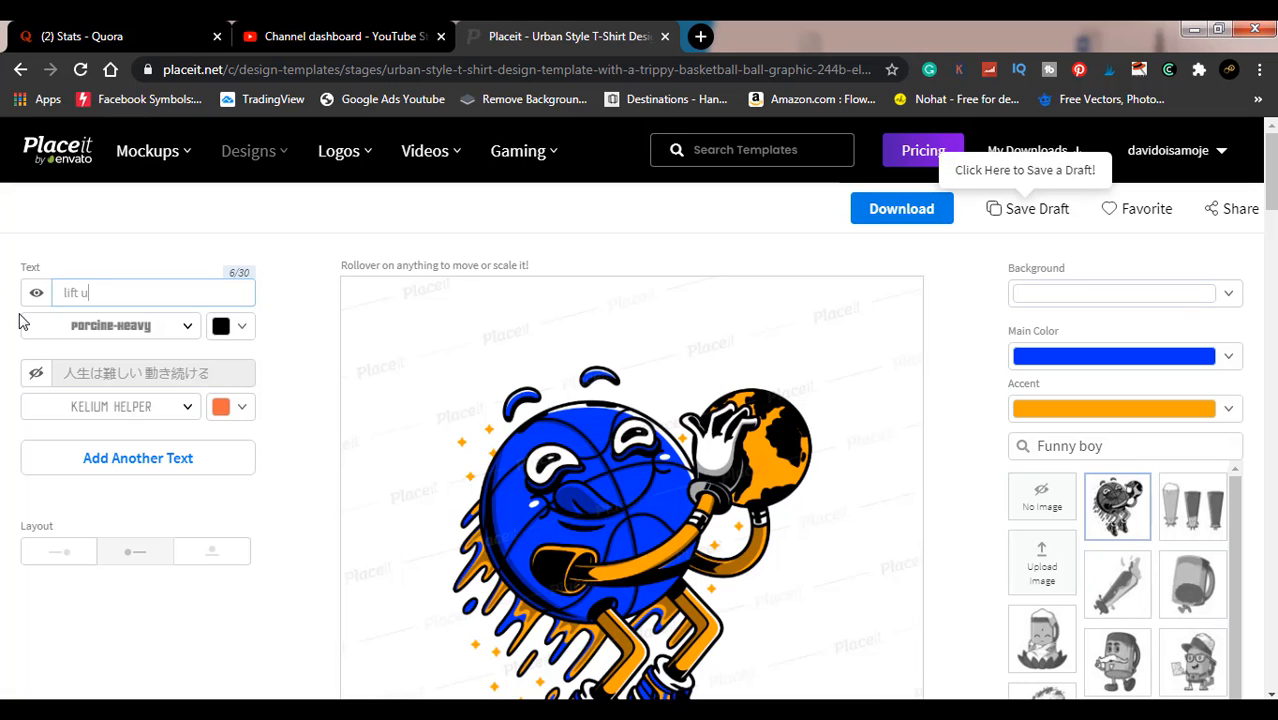
type("p!")
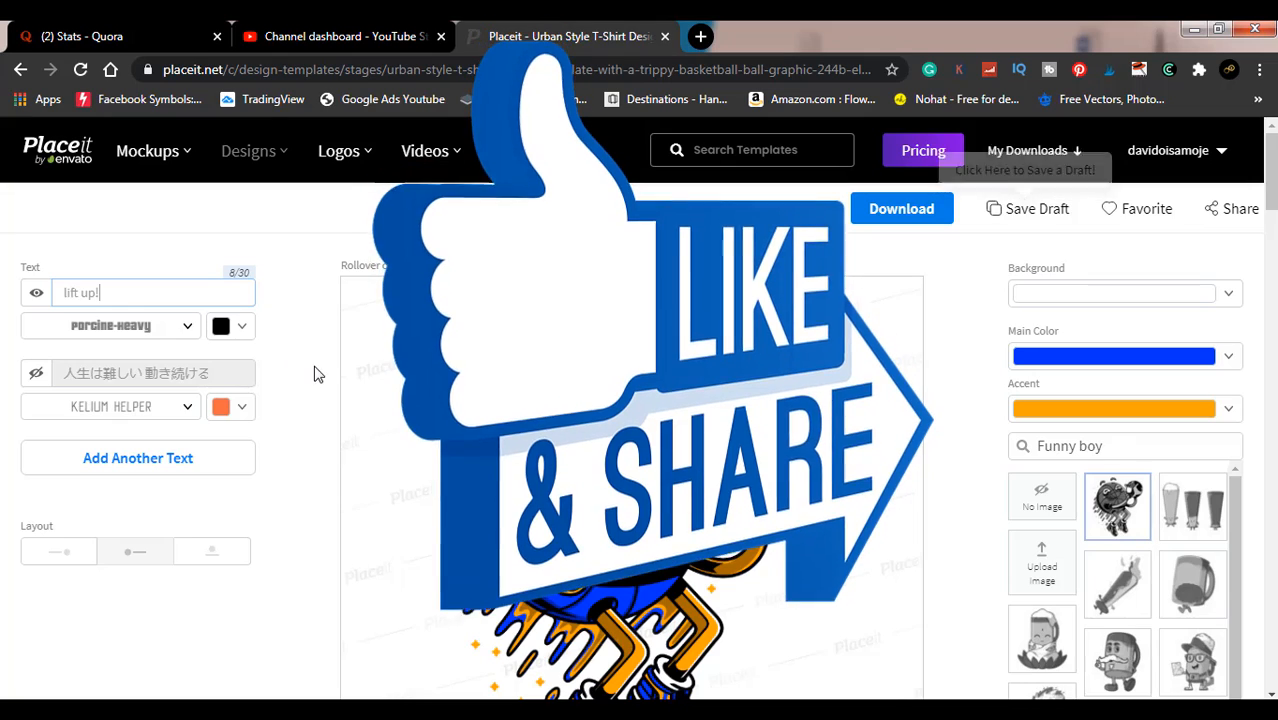
scroll(314, 398, "down", 4)
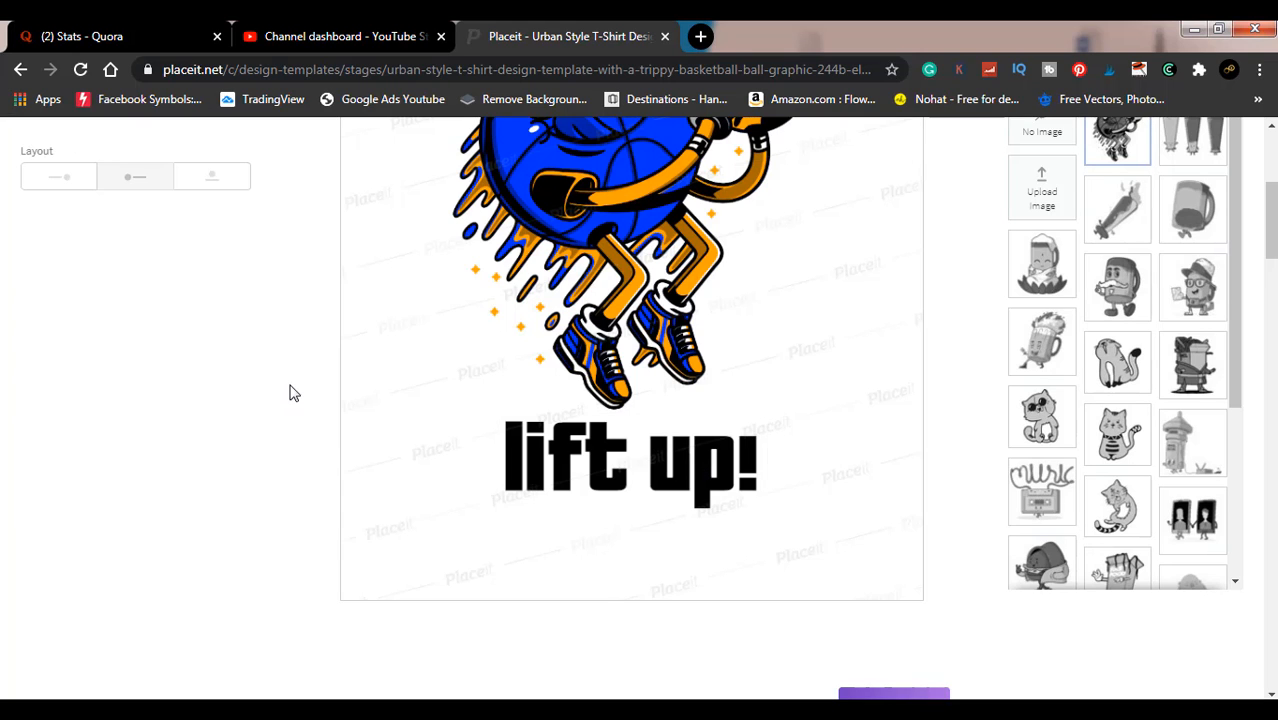
Step: Set the "lift up!" headline's text color to the orange that matches the graphic's accent
scroll(297, 360, "up", 5)
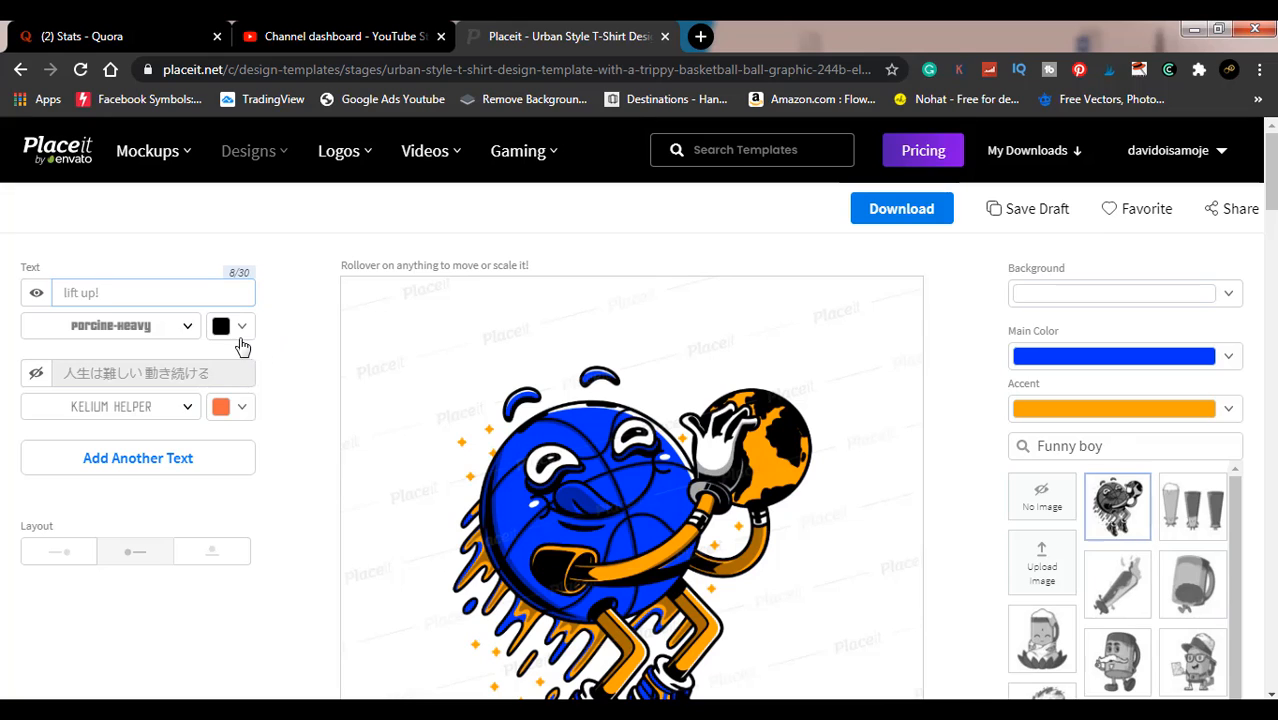
left_click(222, 330)
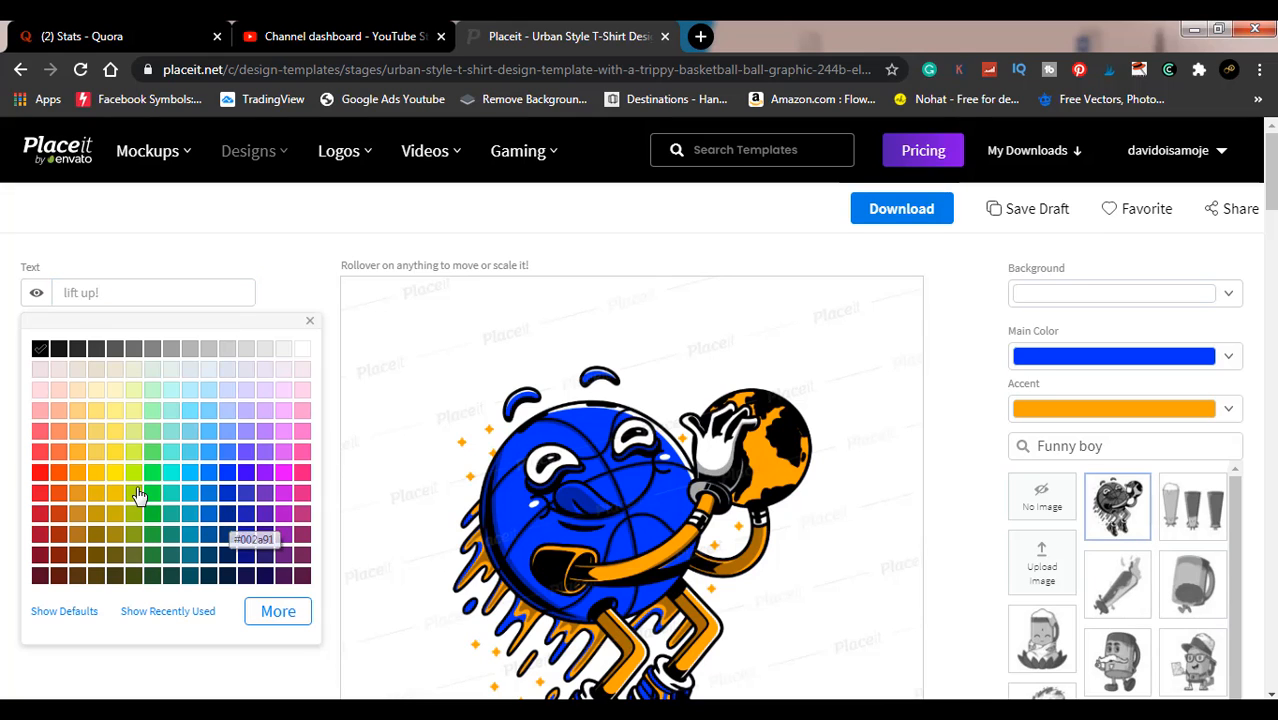
left_click(79, 474)
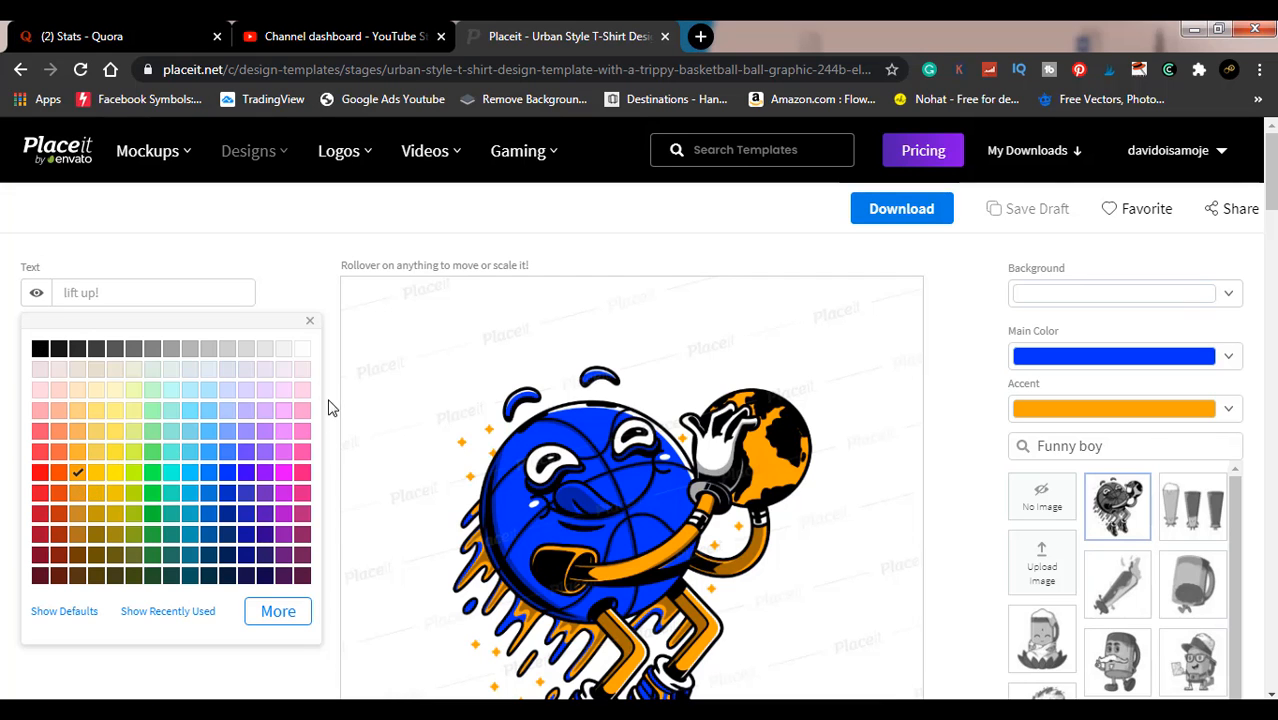
scroll(336, 457, "down", 5)
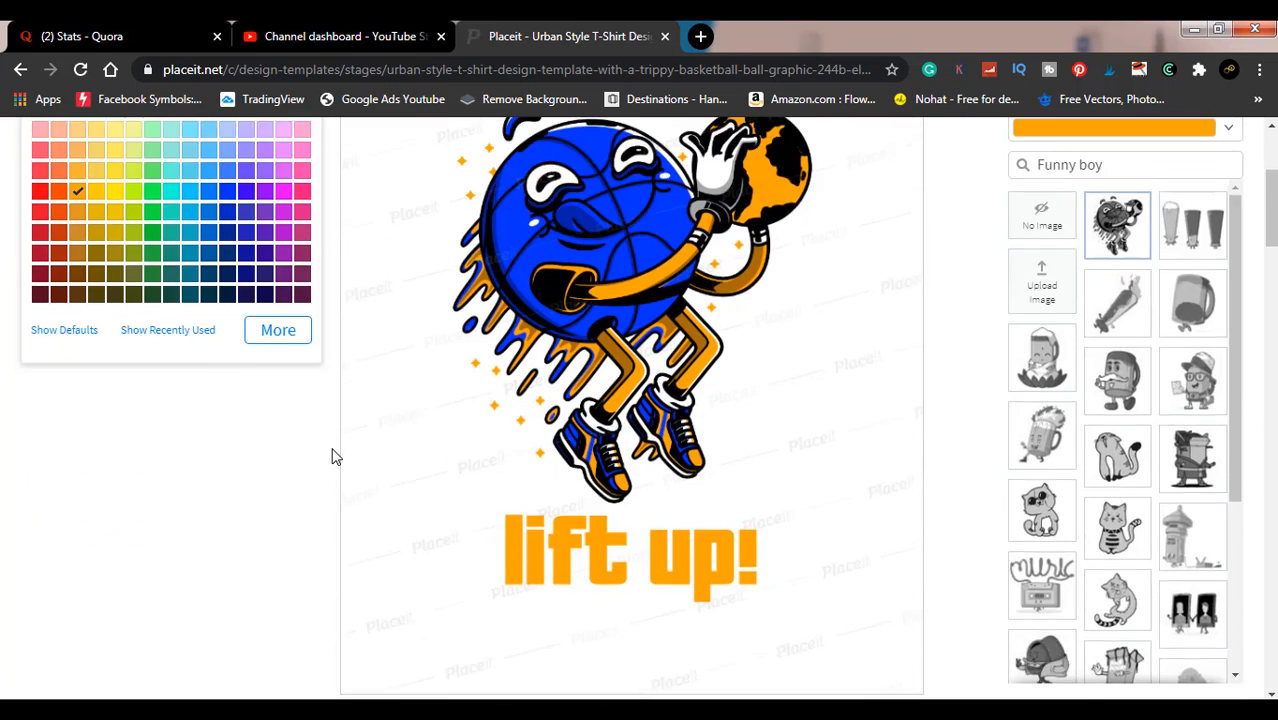
scroll(336, 457, "up", 2)
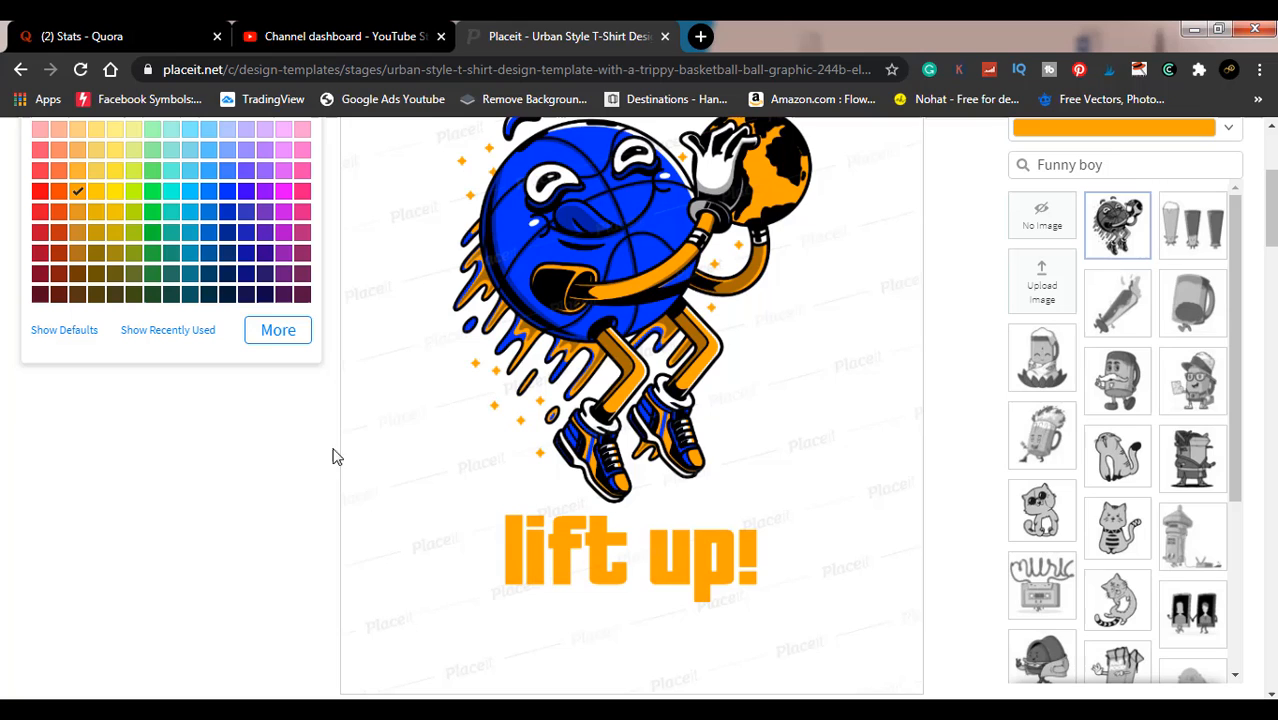
Step: Enlarge the "lift up!" headline, center it beneath the basketball graphic, and close the color palette
left_click(572, 547)
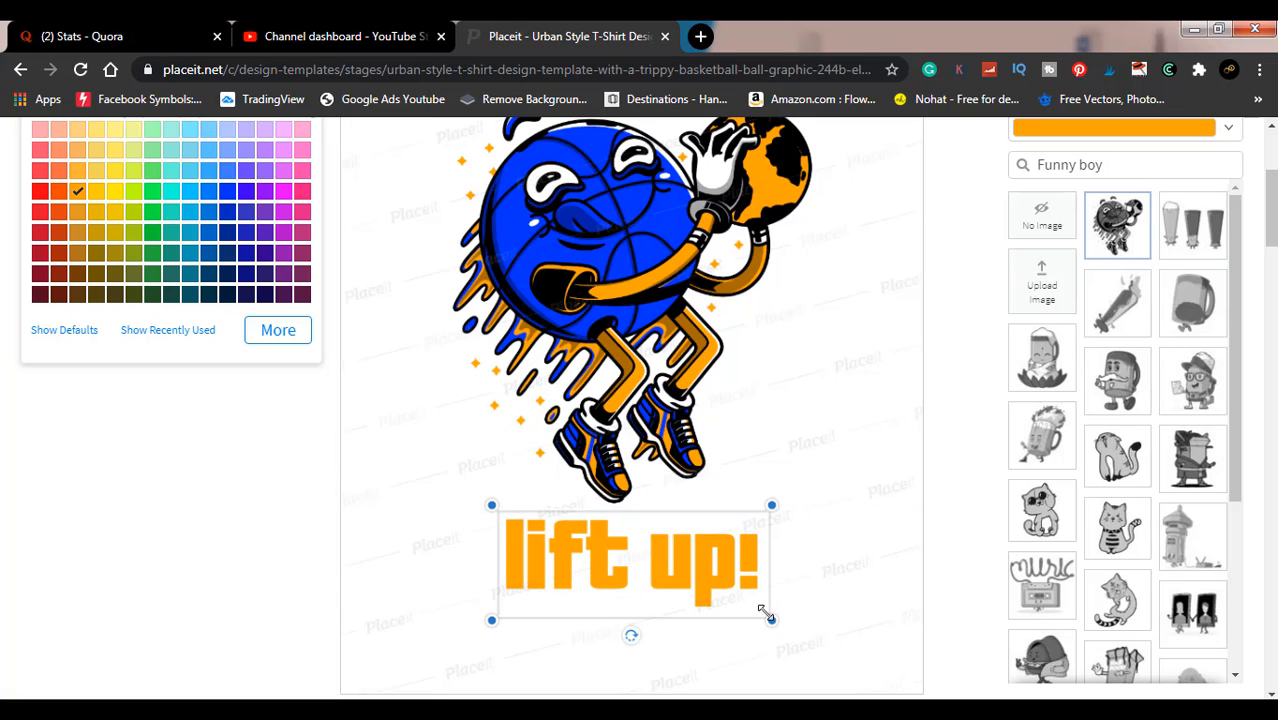
left_click_drag(769, 620, 835, 643)
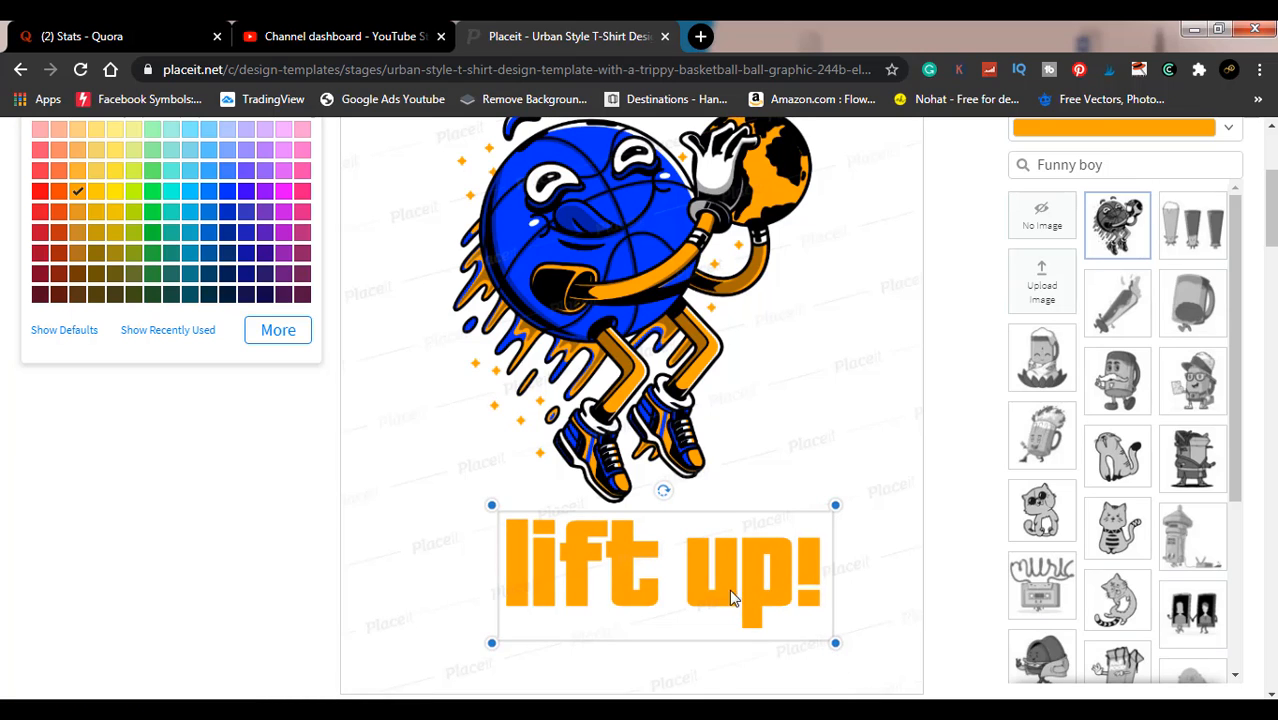
mouse_move(729, 589)
left_mouse_down()
mouse_move(713, 585)
mouse_move(747, 585)
mouse_move(730, 585)
left_mouse_up()
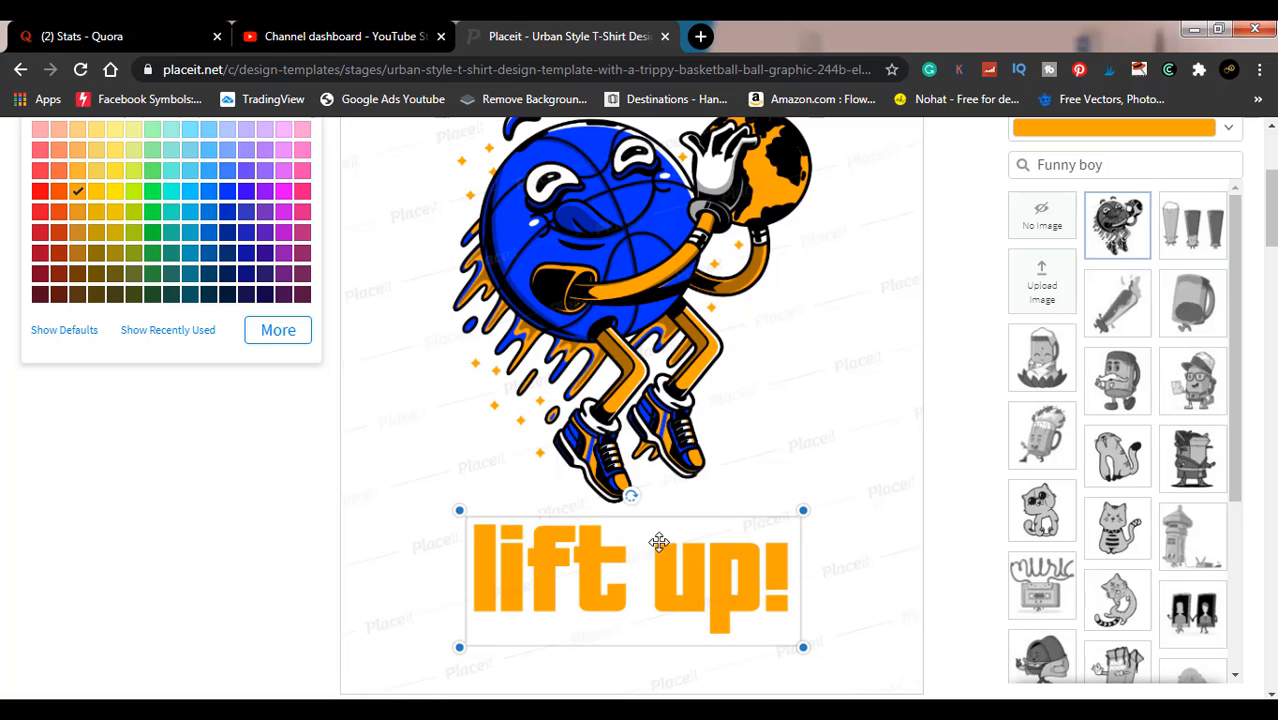
left_click_drag(656, 602, 663, 599)
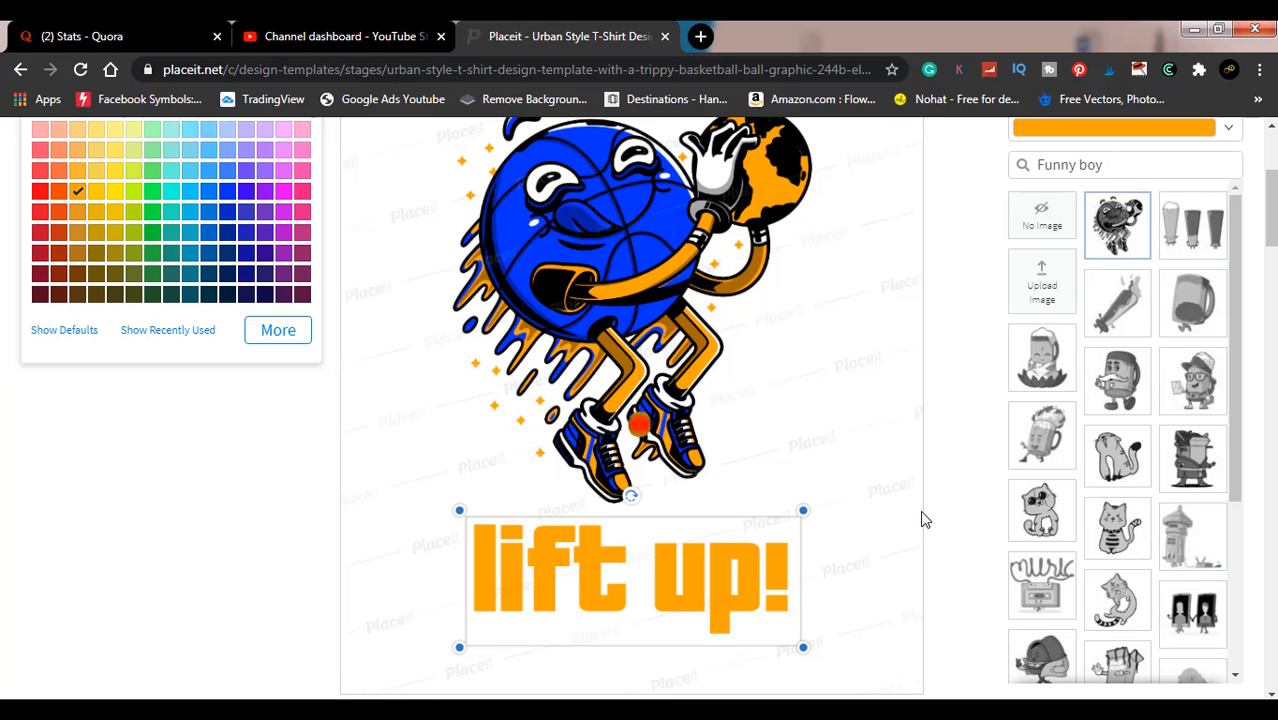
scroll(921, 482, "up", 3)
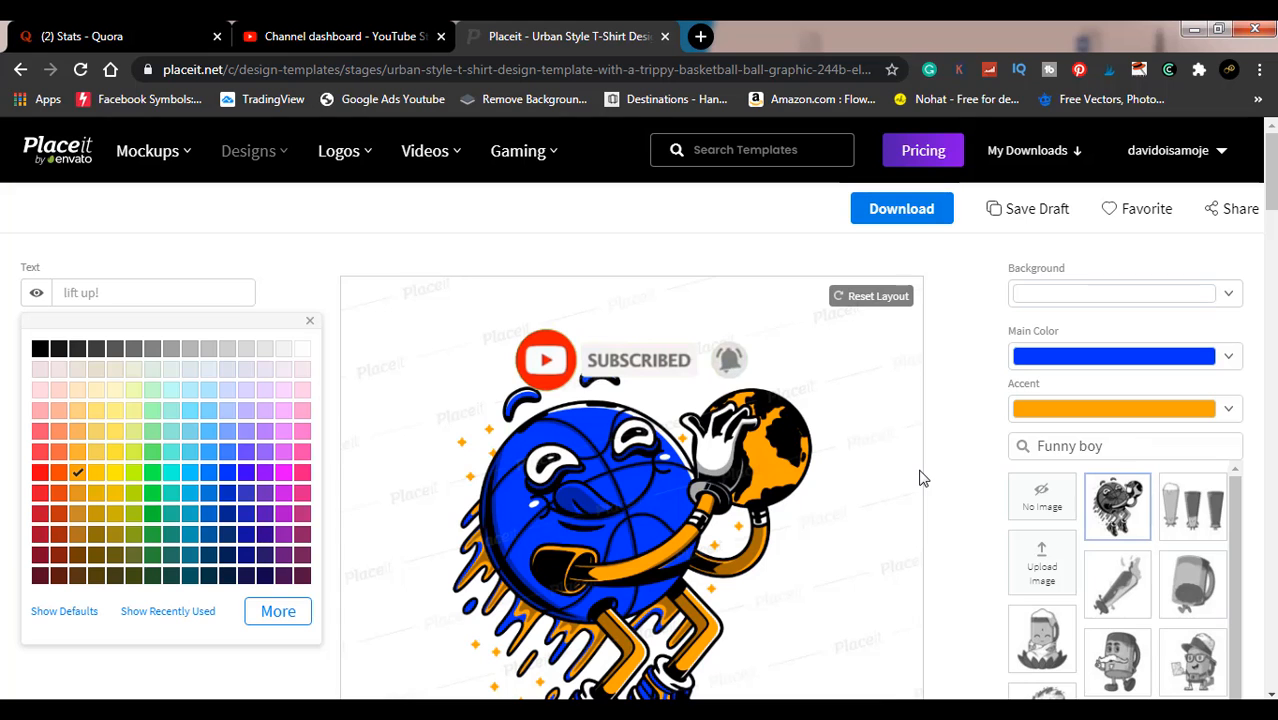
scroll(963, 433, "down", 3)
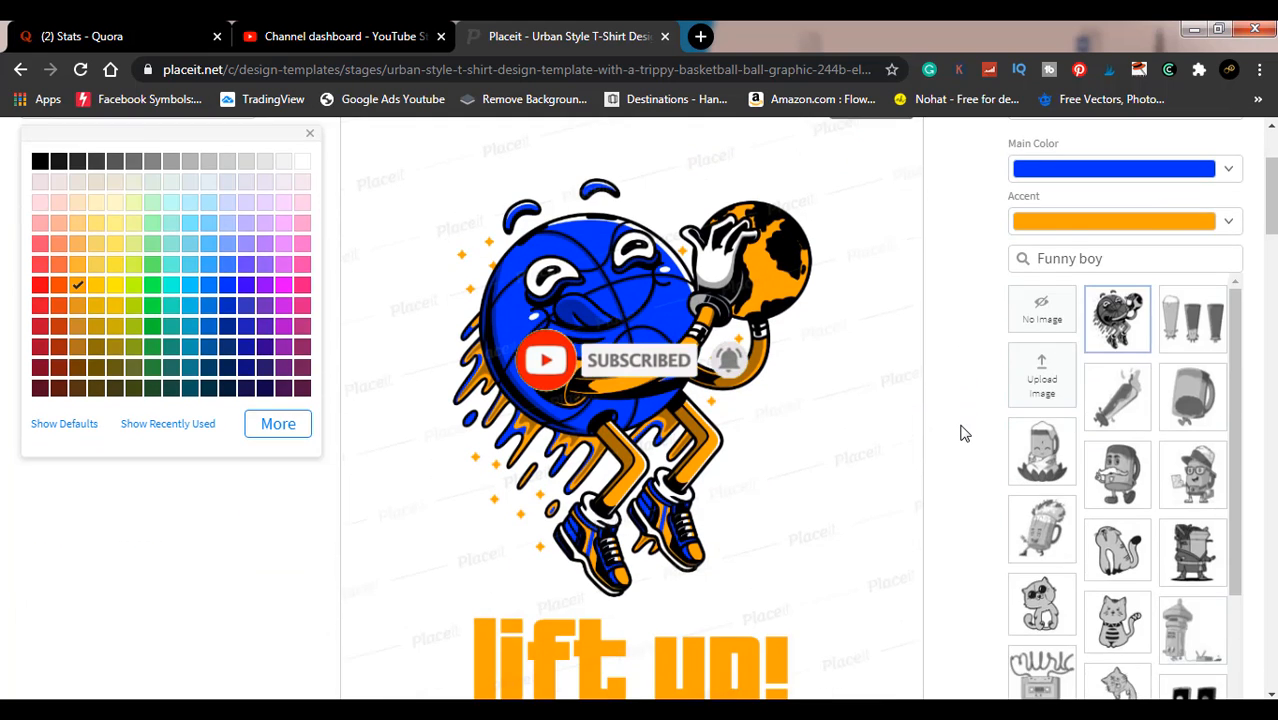
scroll(963, 433, "up", 3)
left_click(963, 433)
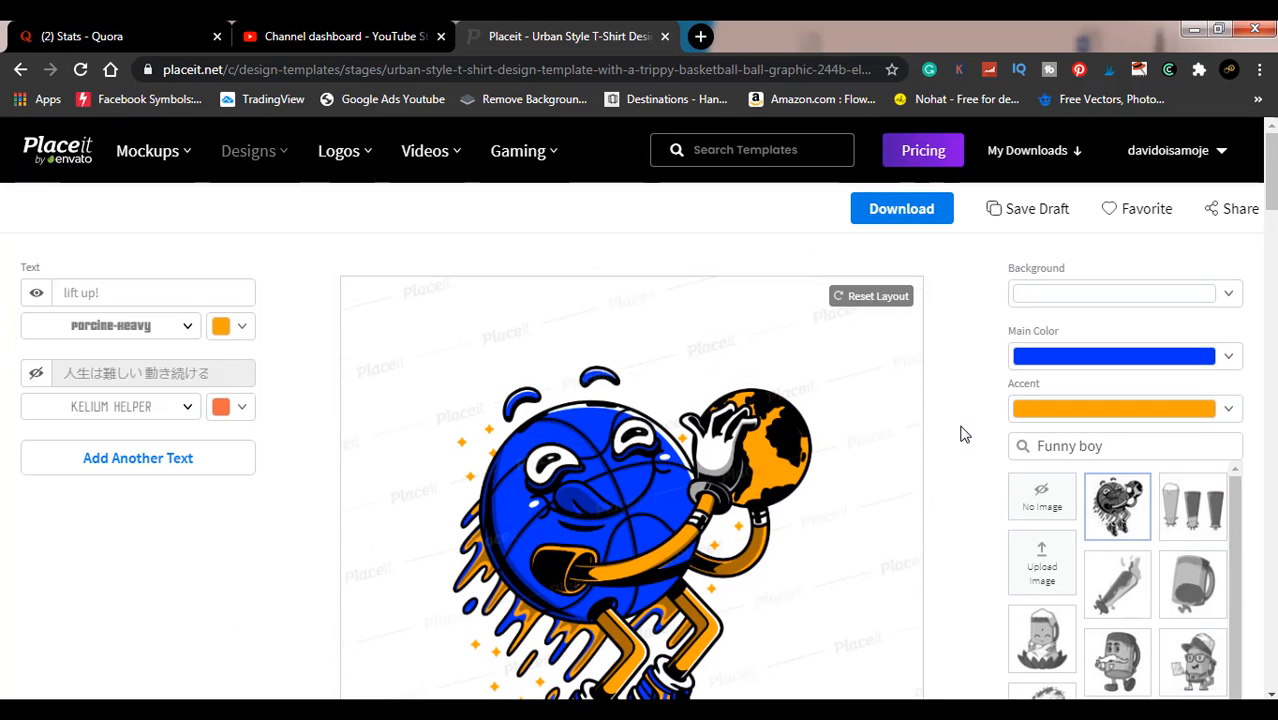
Step: Examine the edited design and the suggested presets, related templates and mockups further down the page
scroll(963, 433, "down", 6)
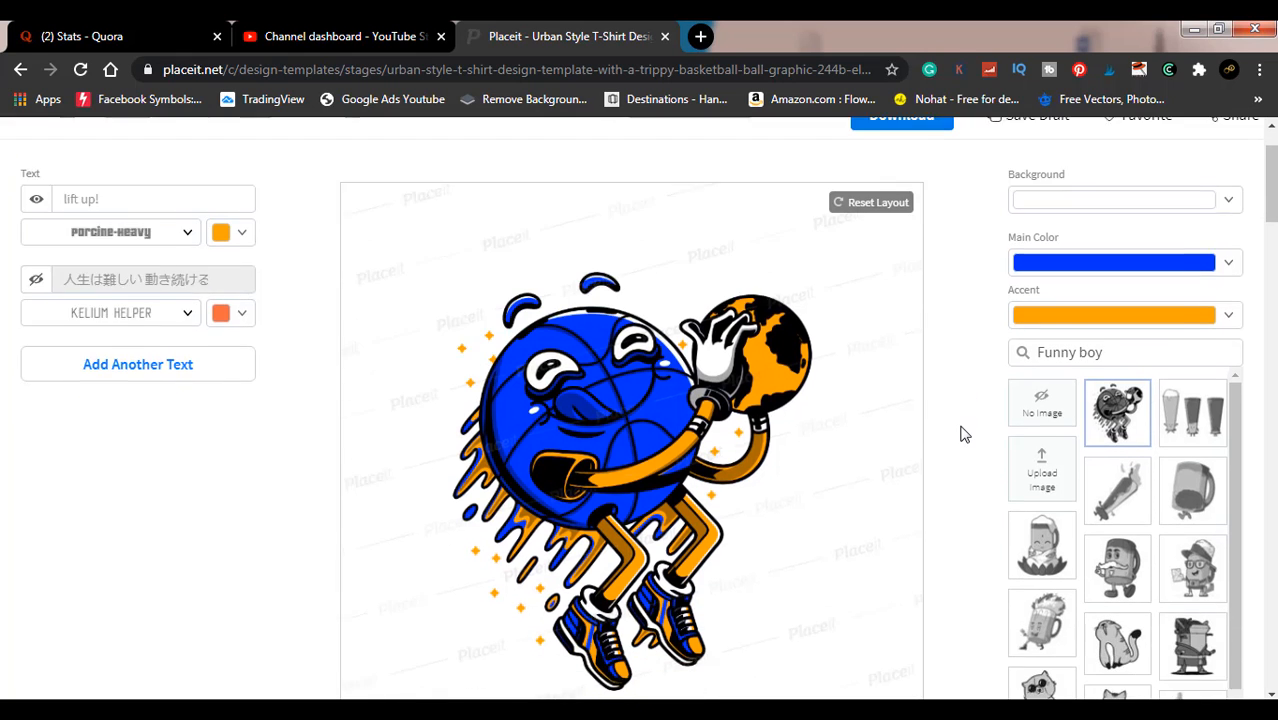
scroll(963, 433, "up", 2)
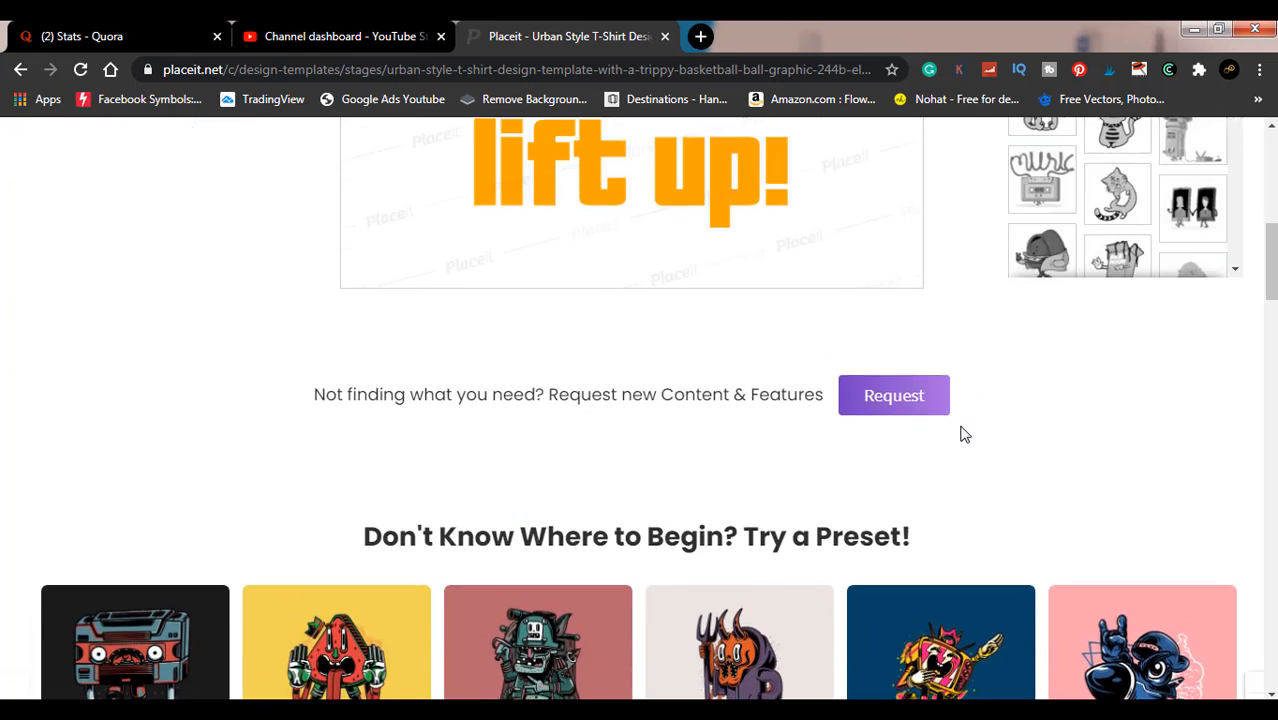
scroll(962, 433, "down", 5)
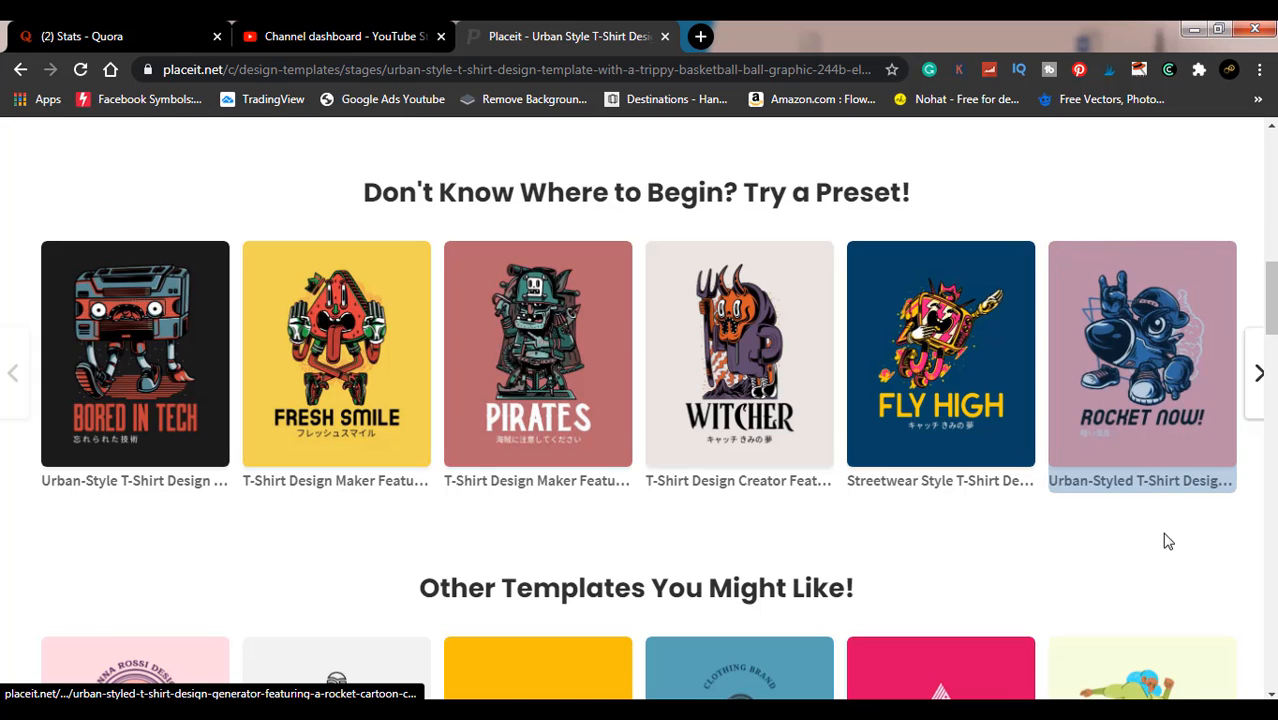
scroll(1168, 558, "down", 5)
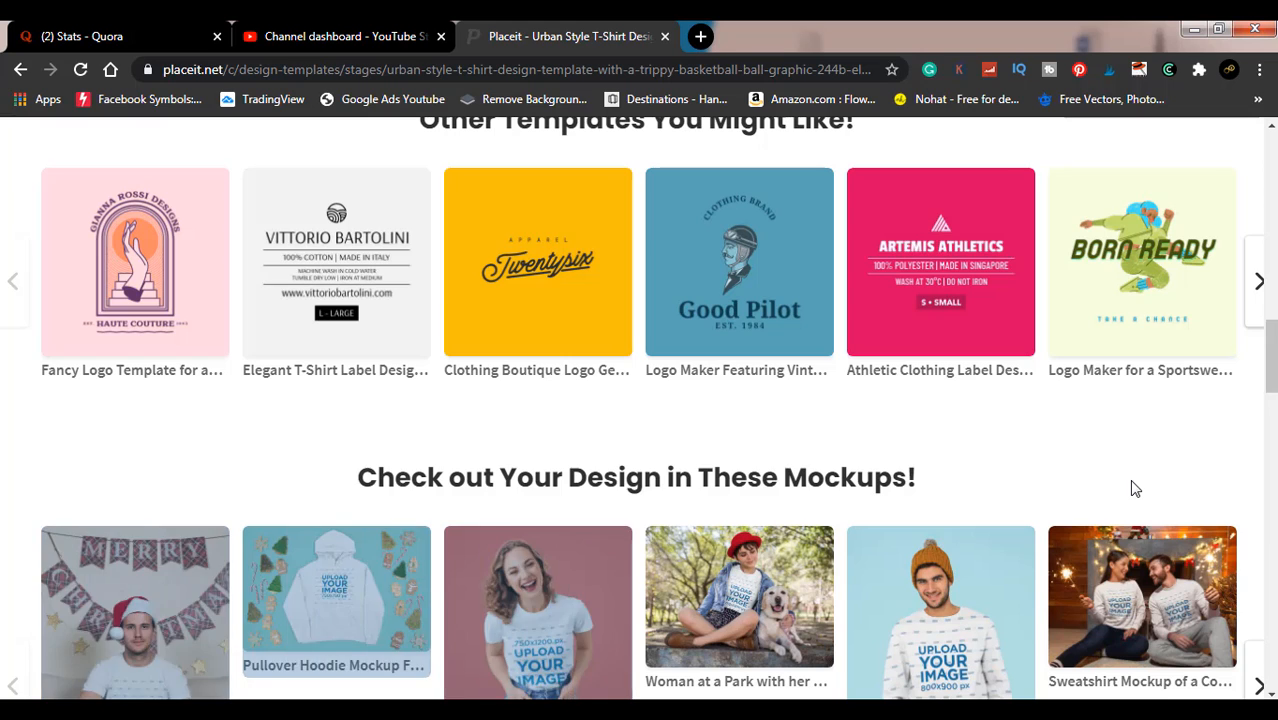
scroll(1135, 488, "up", 8)
scroll(1135, 488, "up", 5)
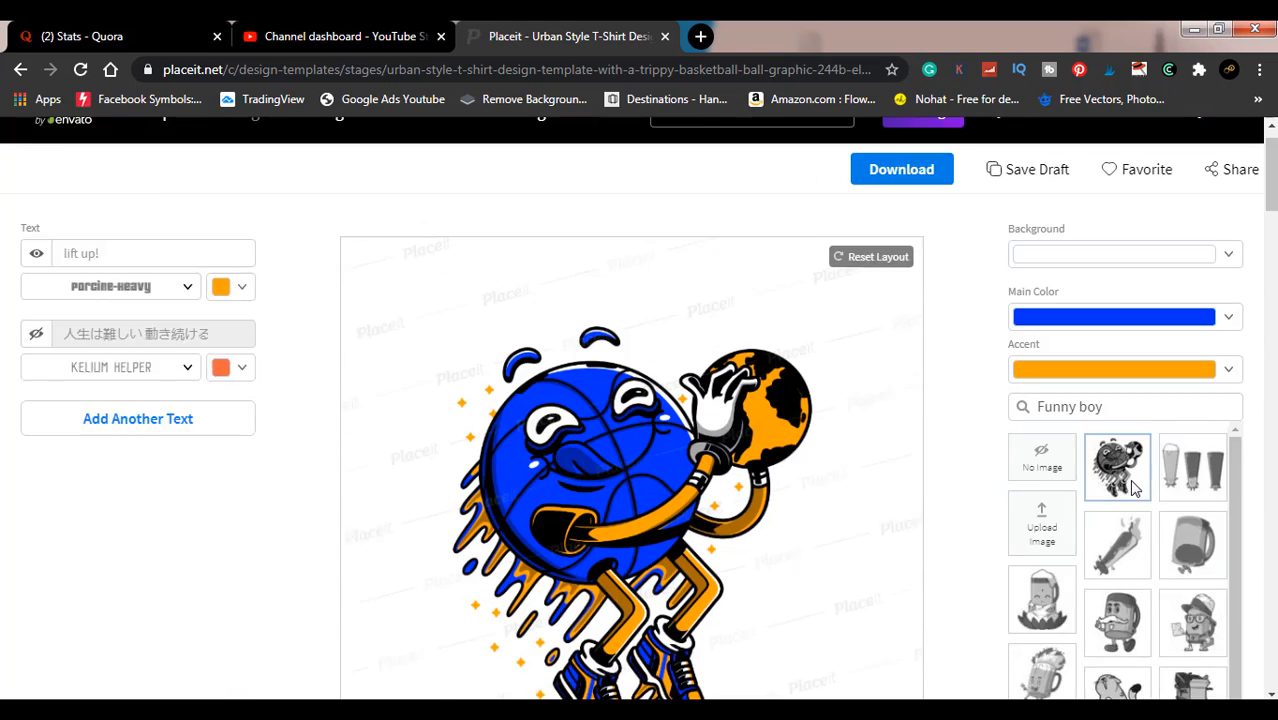